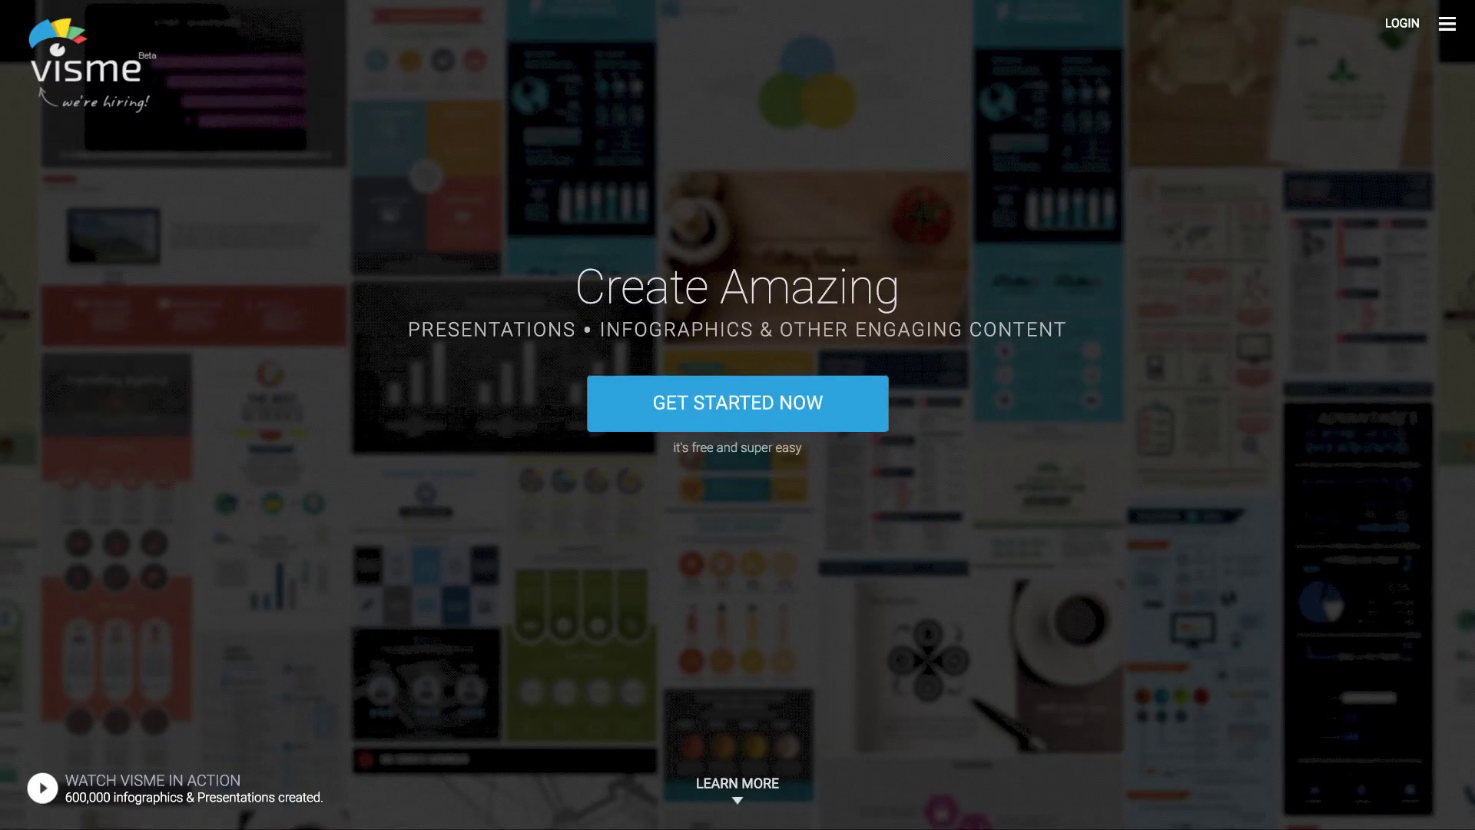
# - Go back to the Slide 6 of 15 preview, then close it to resume editing
pyautogui.hotkey('alt', 'Left')
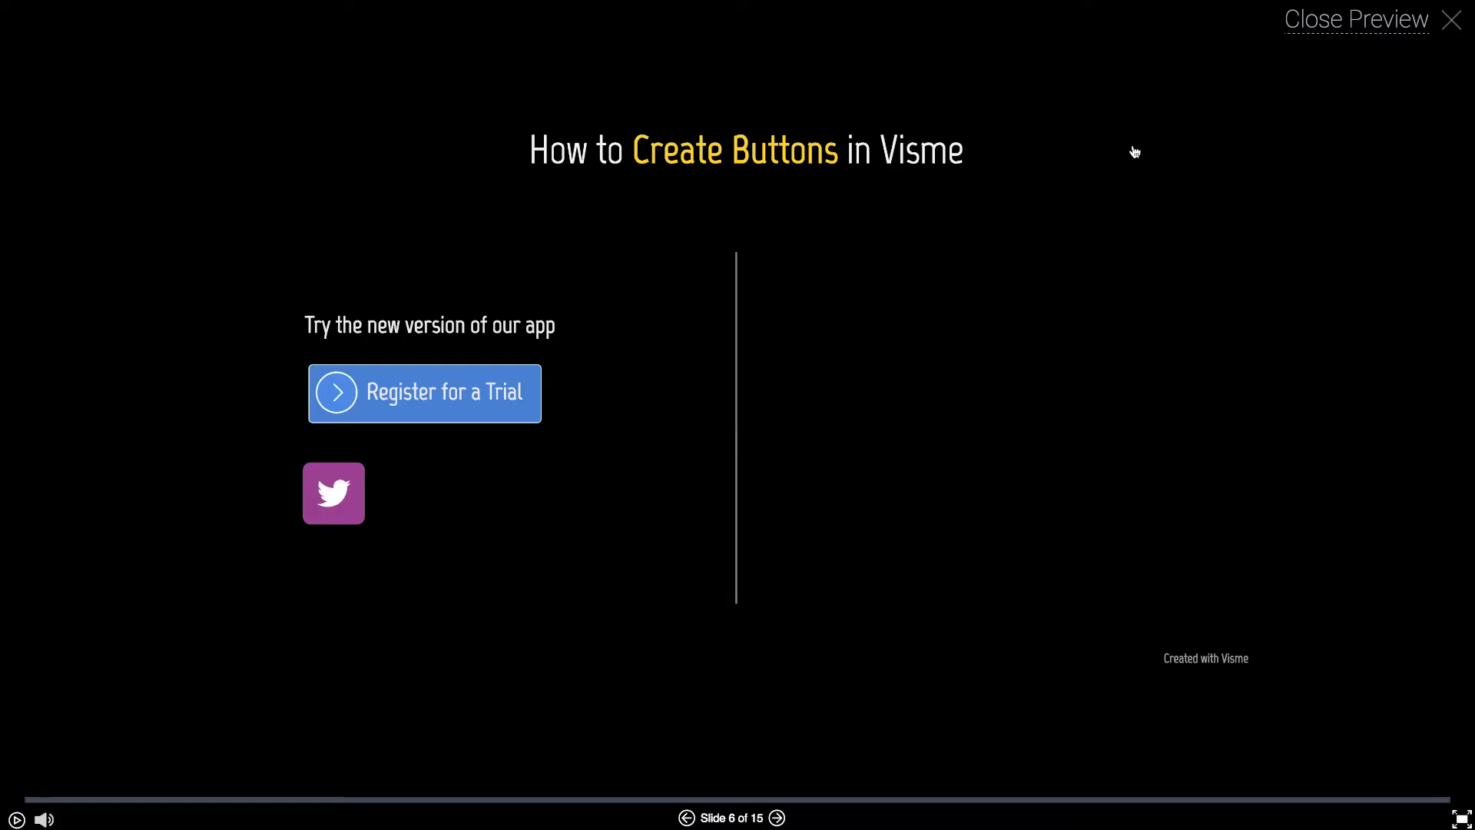
pyautogui.click(1313, 23)
# - Move the plain 'Register for a Trial' text onto the slide's right half and select it for editing
pyautogui.moveTo(929, 762); pyautogui.dragTo(927, 416)
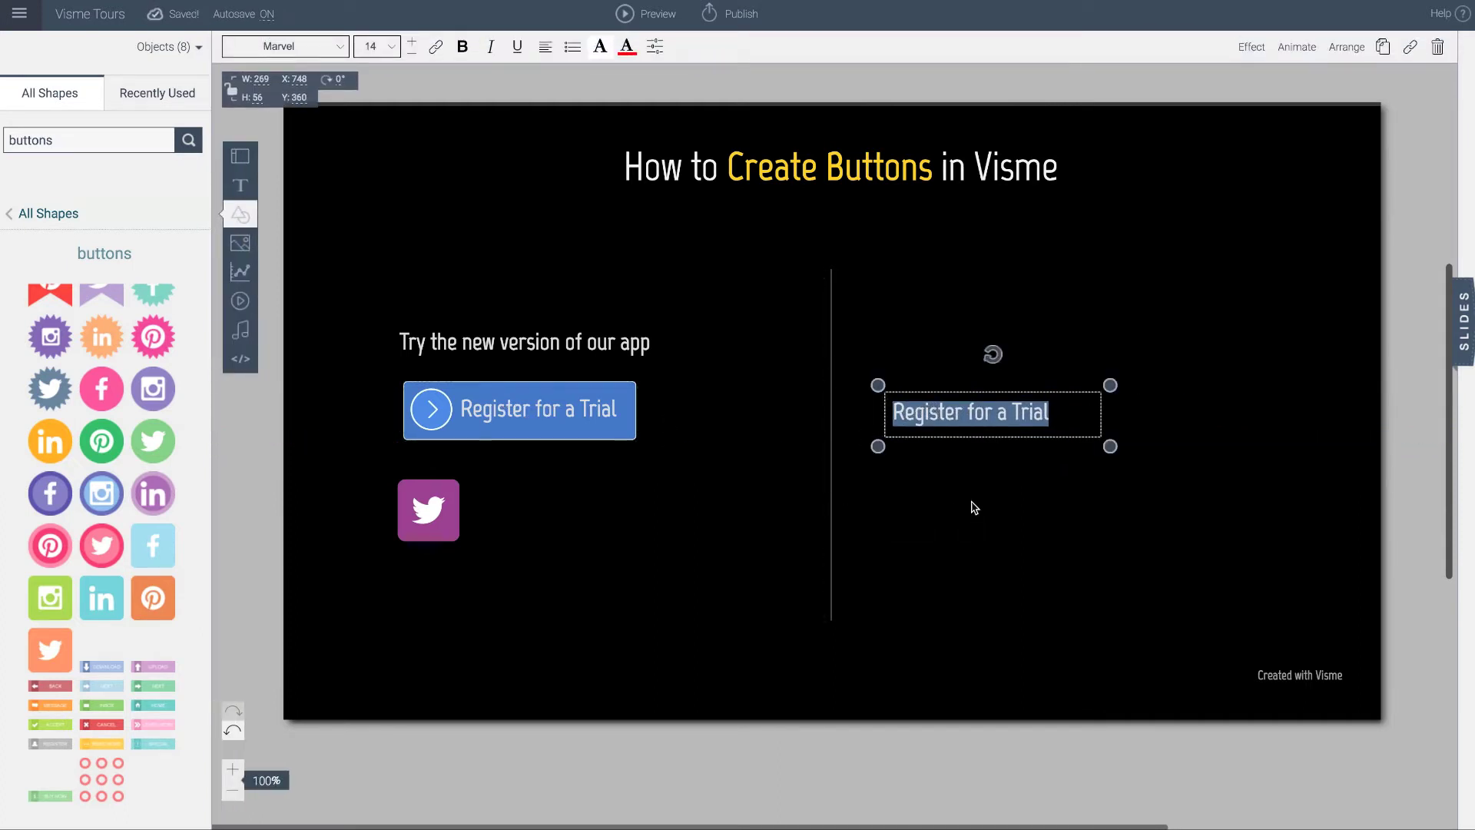
pyautogui.click(953, 526)
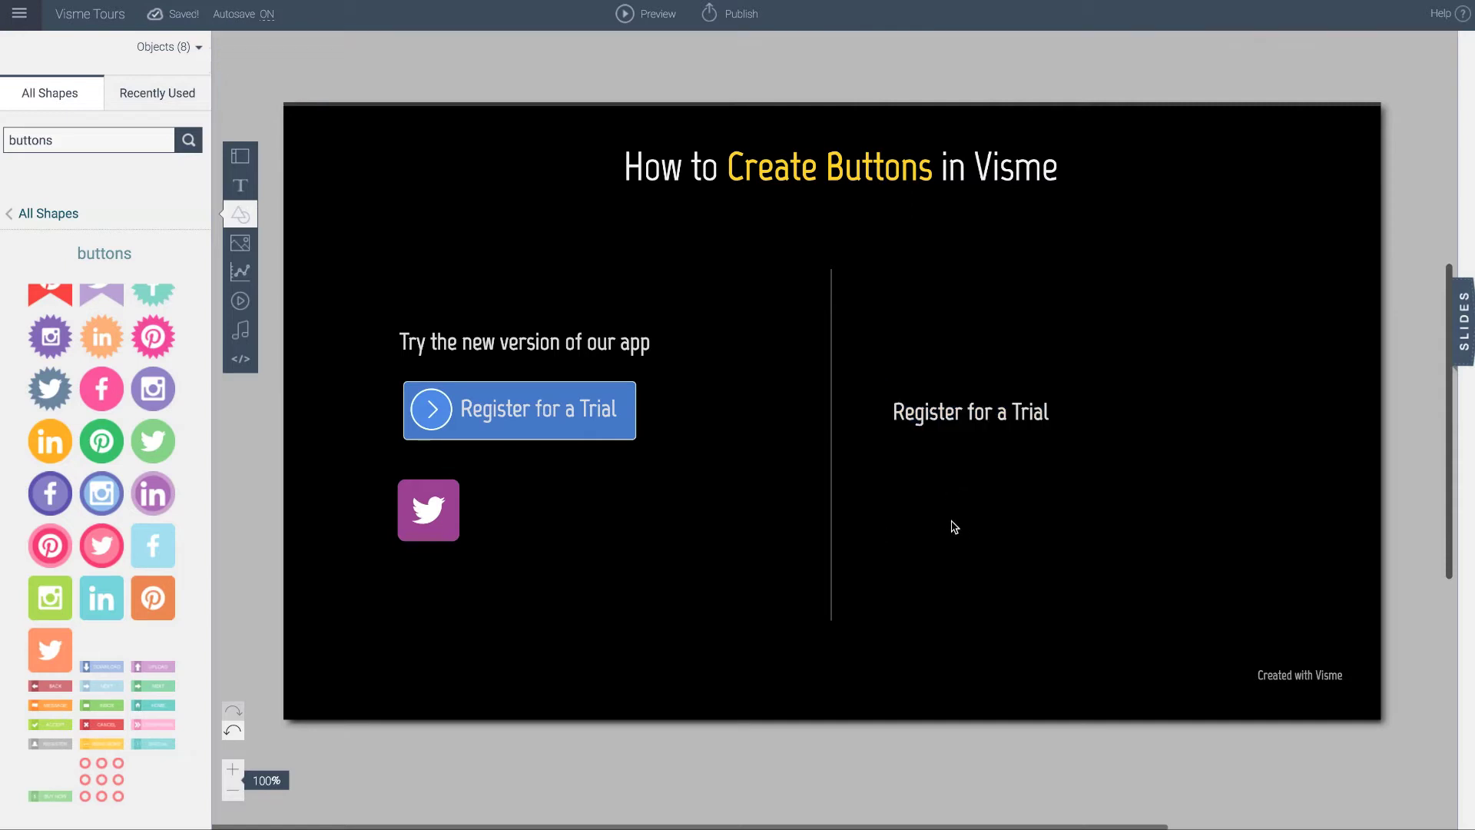
pyautogui.doubleClick(975, 415)
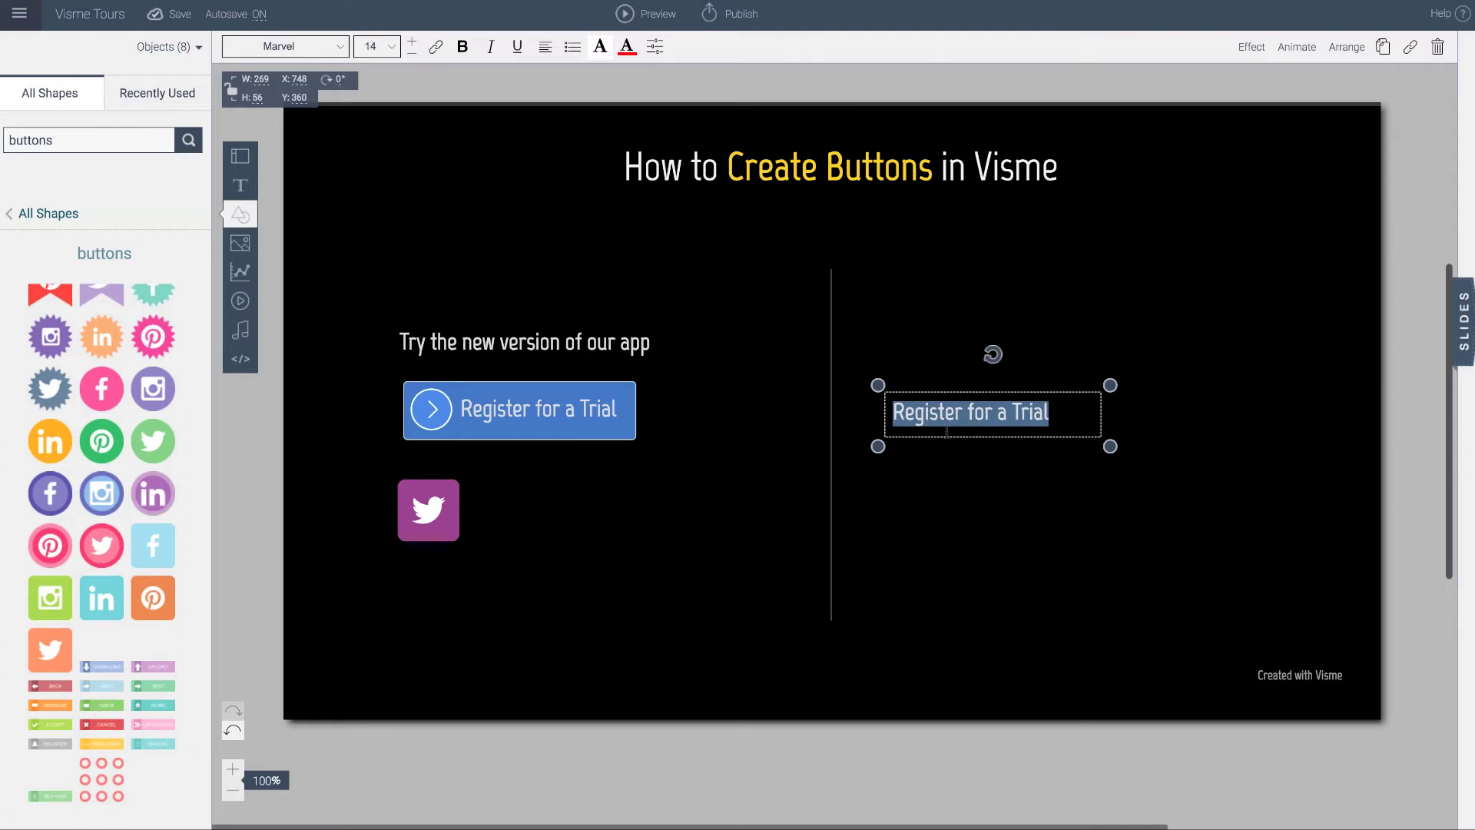
# - Give the 'Register for a Trial' text box a blue background fill color
pyautogui.click(655, 48)
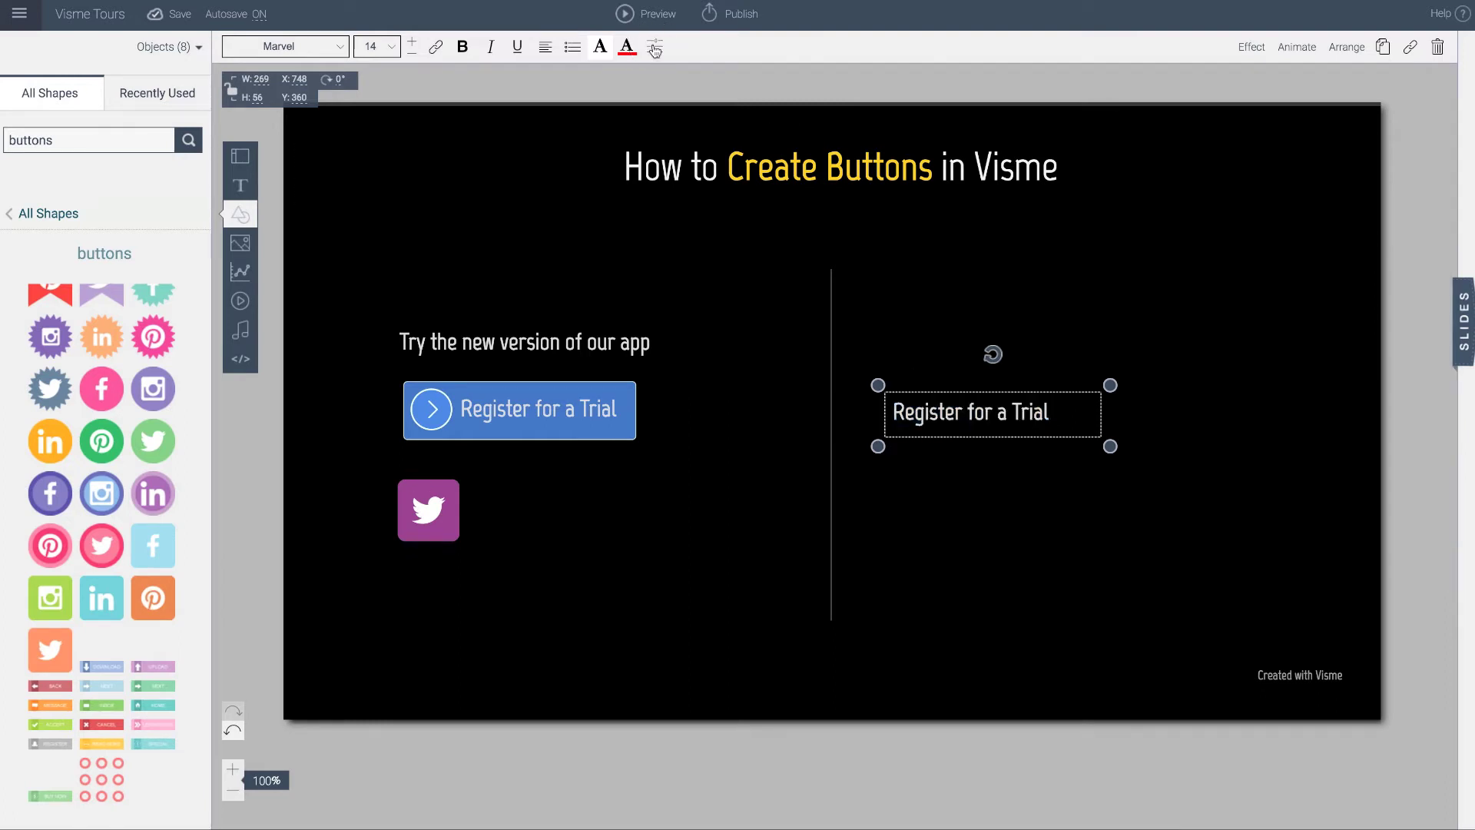
pyautogui.click(371, 100)
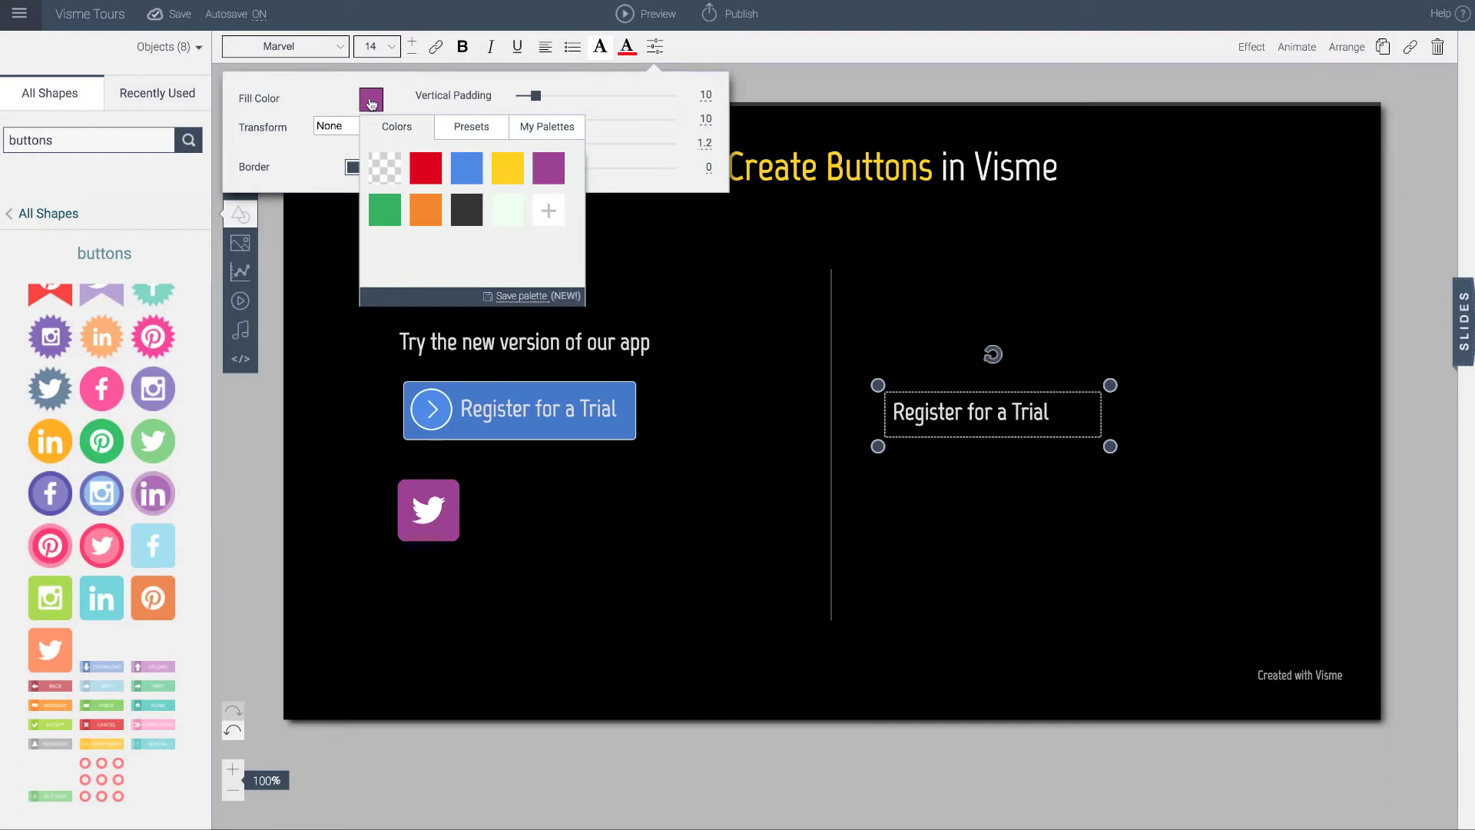
pyautogui.click(460, 168)
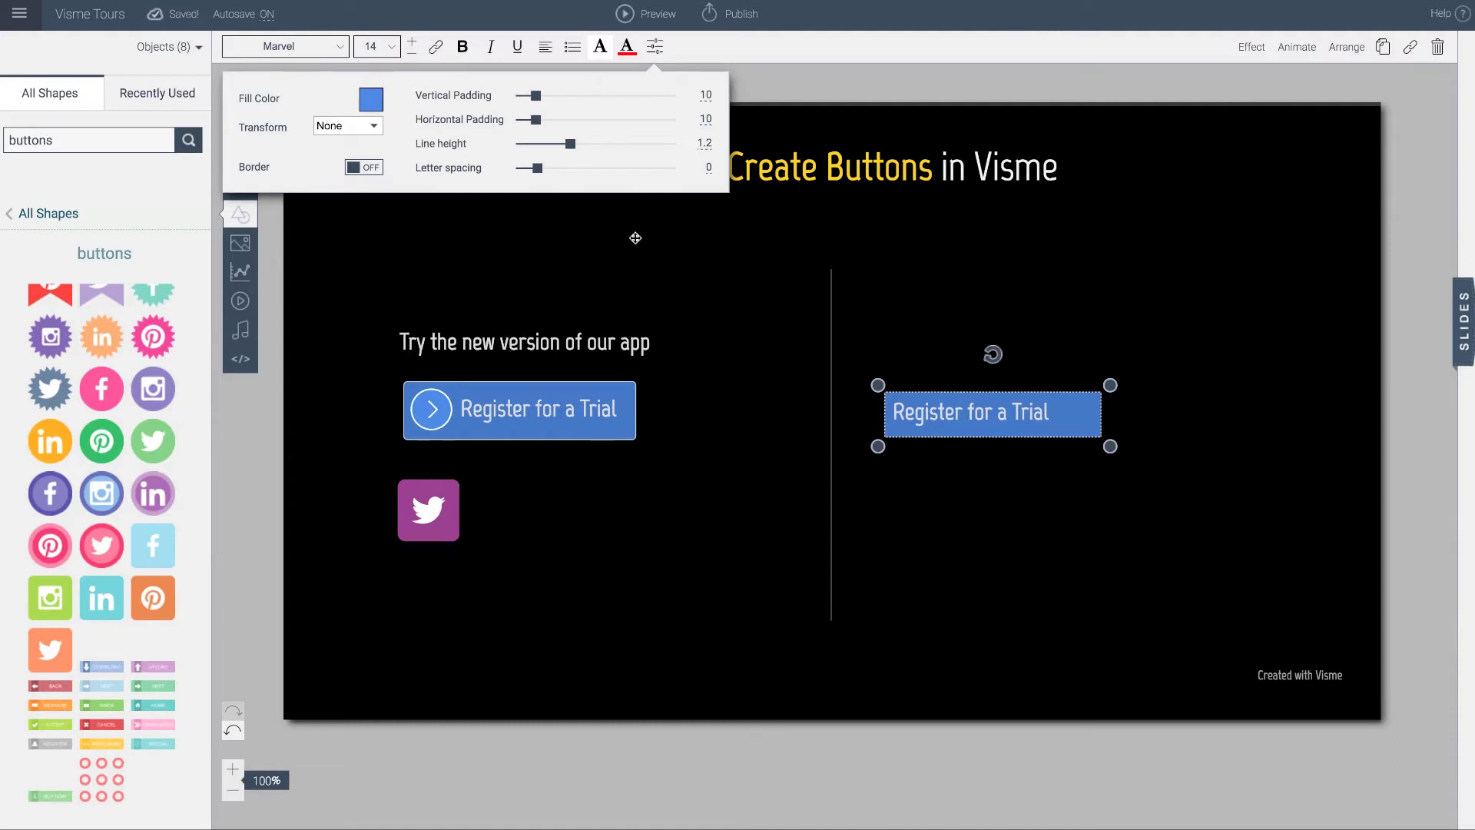
pyautogui.click(947, 521)
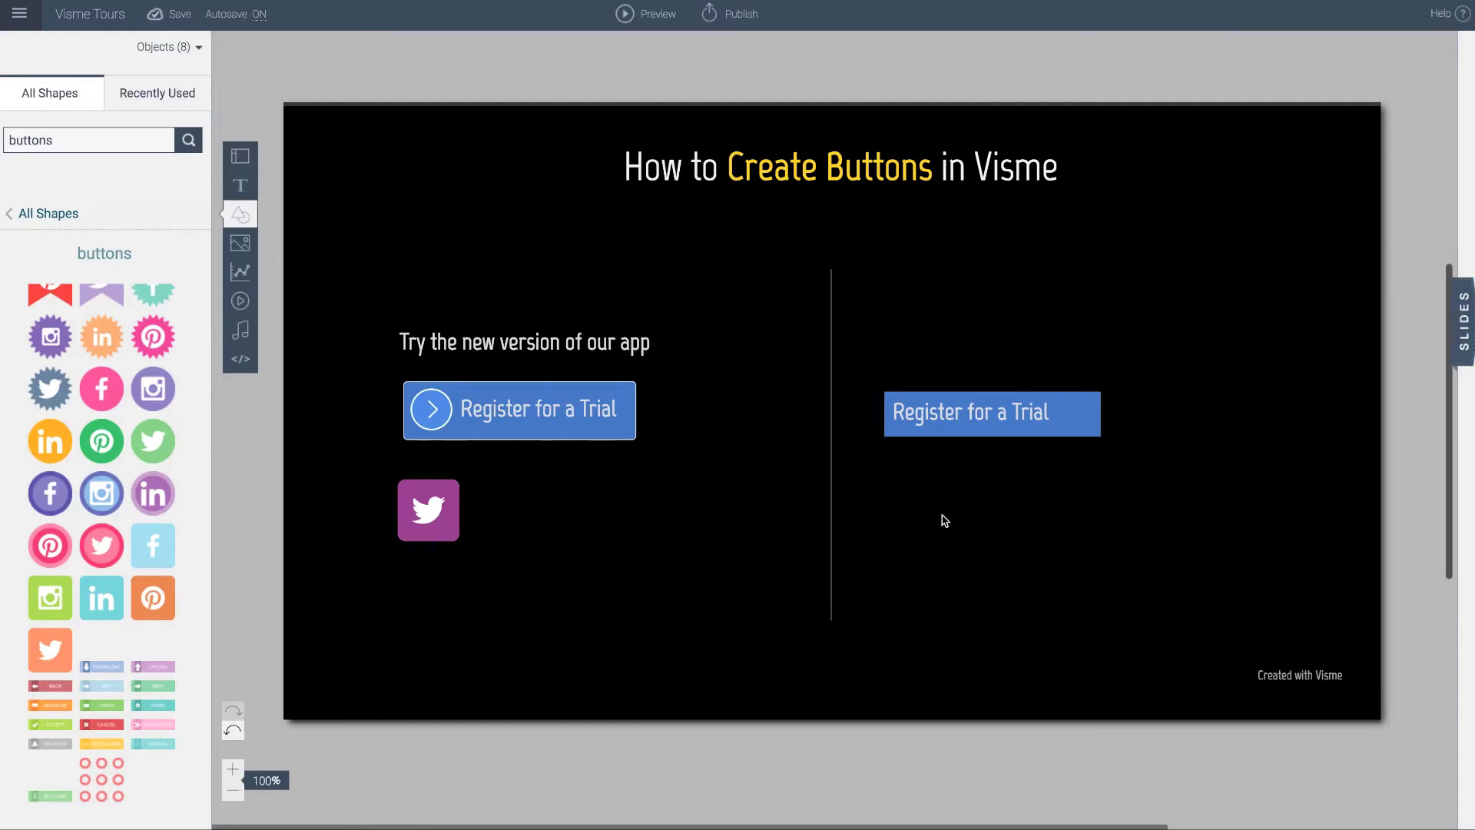
# - Select the whole 'Register for a Trial' label and center-align it inside the blue box
pyautogui.click(1035, 415)
pyautogui.doubleClick(1036, 415)
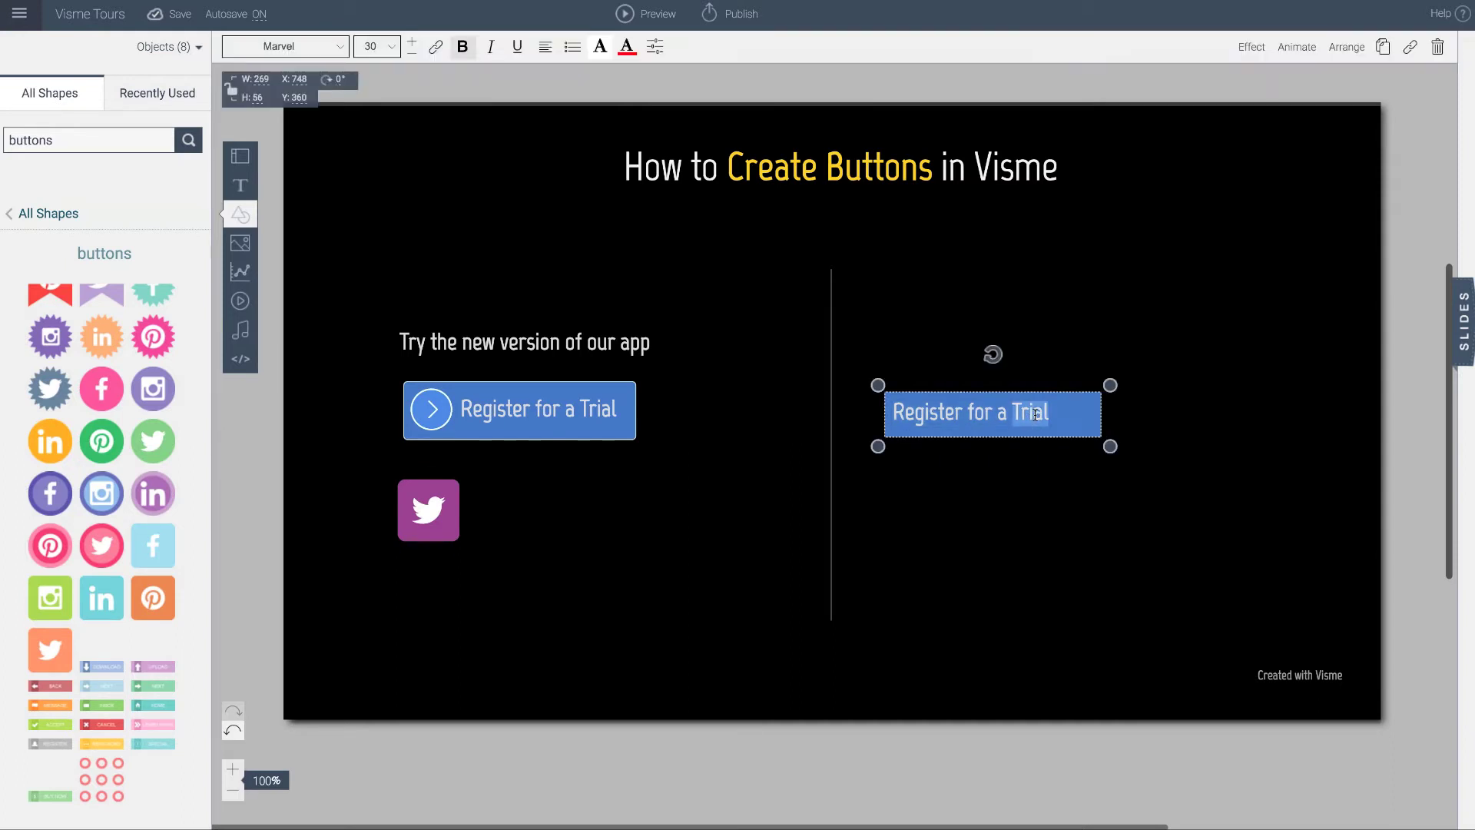
pyautogui.moveTo(1049, 413); pyautogui.dragTo(861, 311)
pyautogui.click(545, 46)
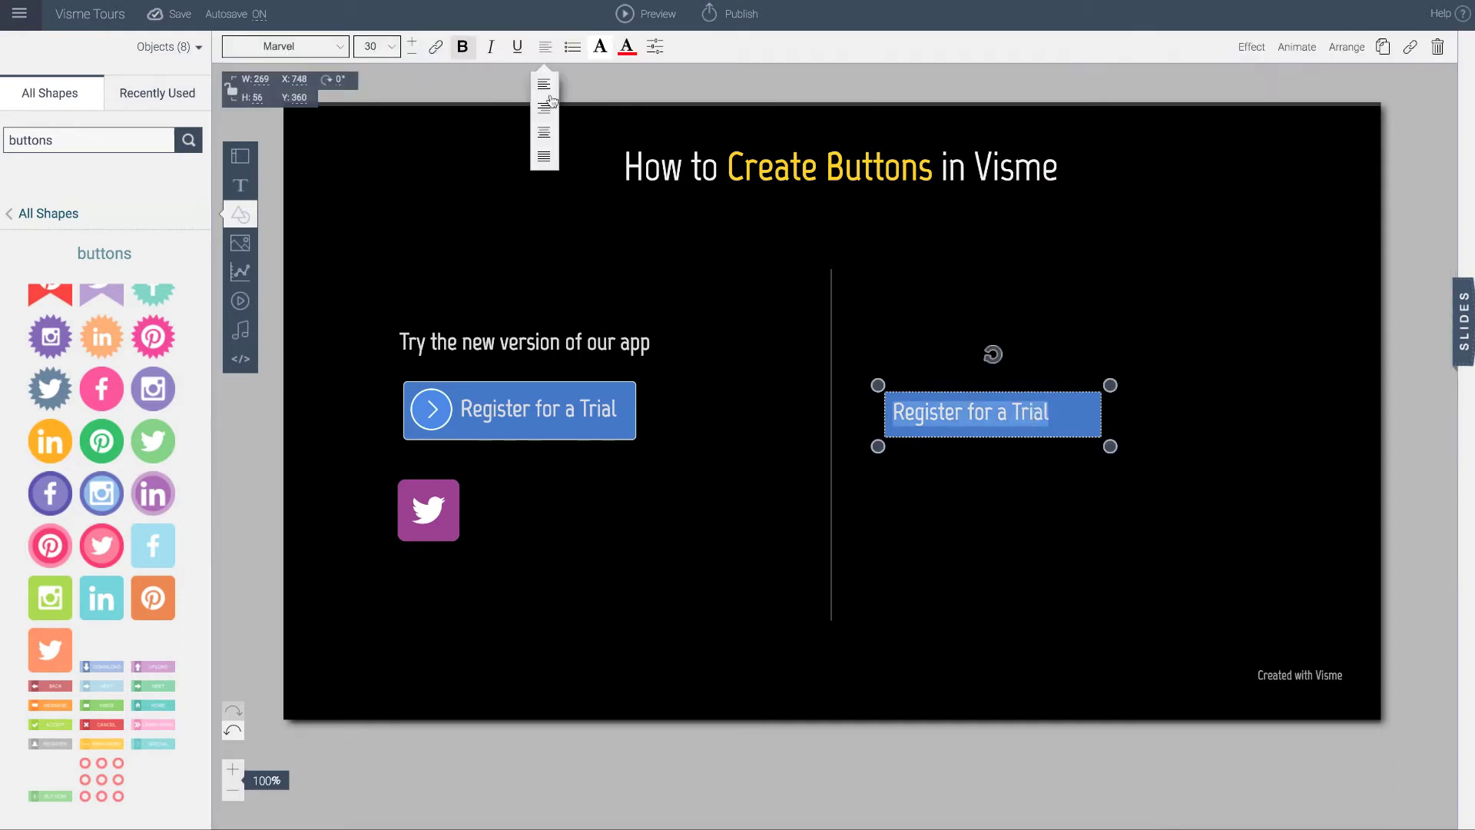
pyautogui.click(547, 130)
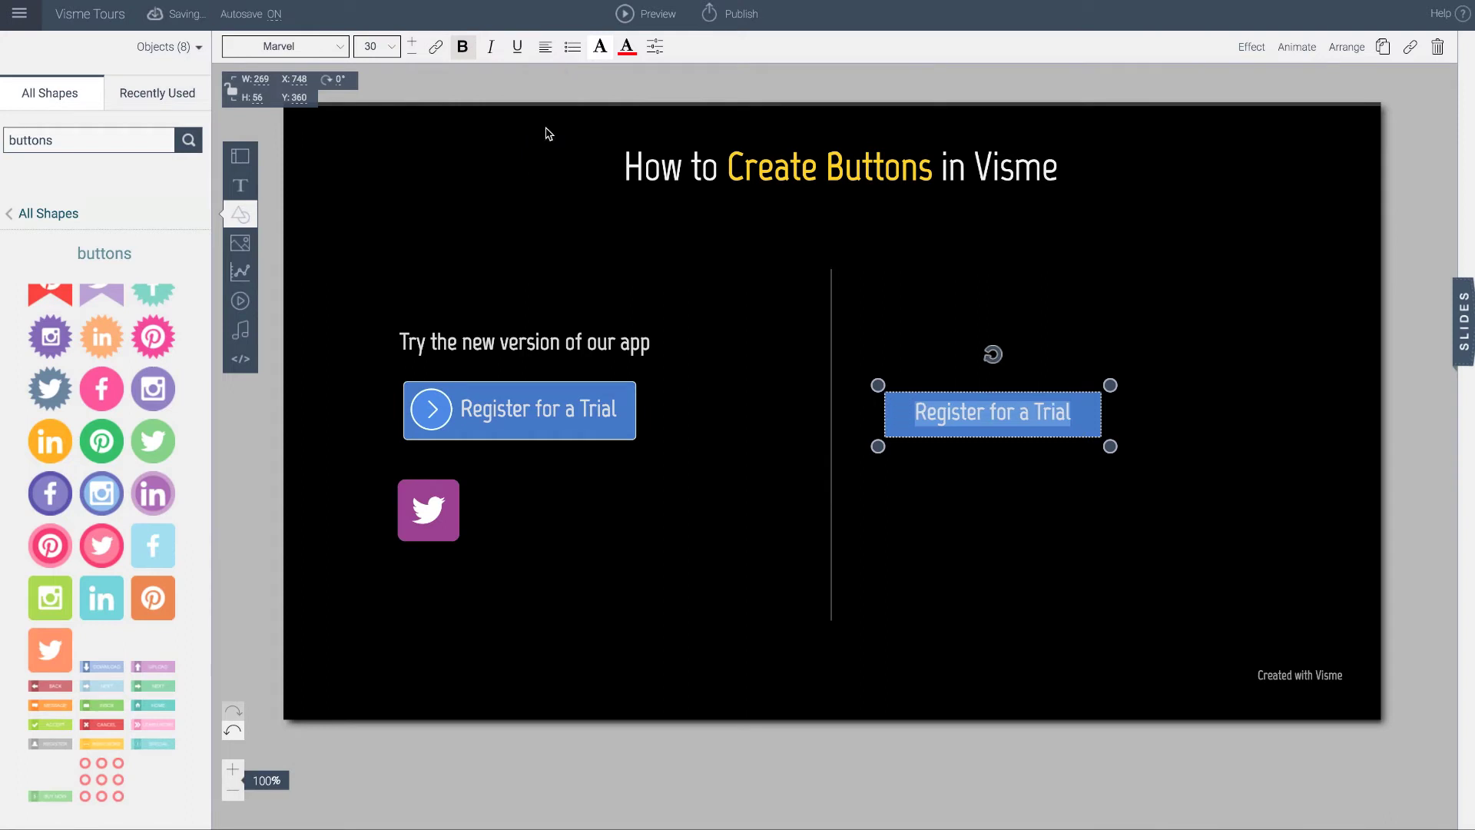
pyautogui.click(977, 500)
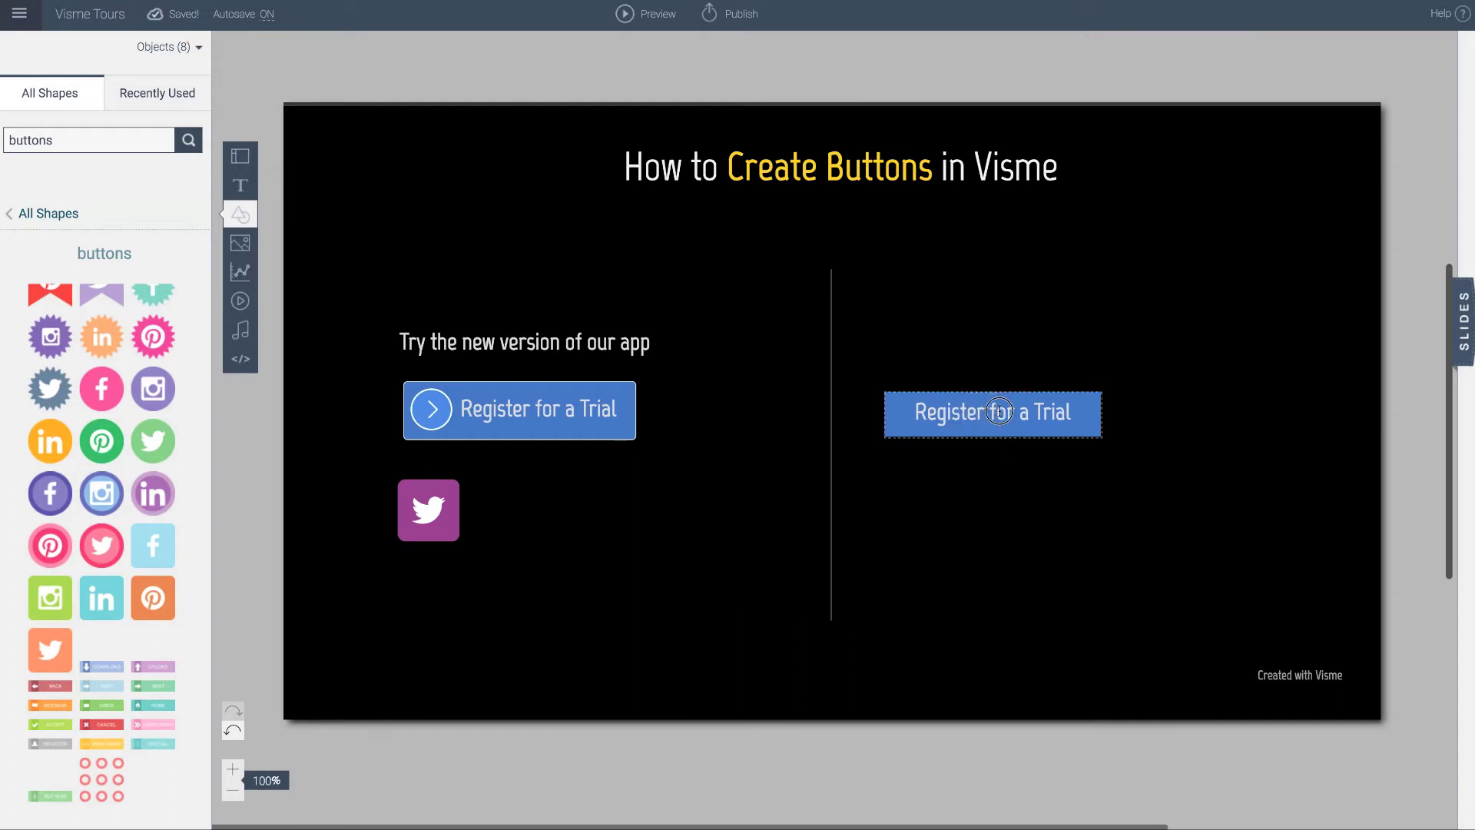
# - Nudge the blue button slightly lower on the slide and reselect it
pyautogui.moveTo(999, 411); pyautogui.dragTo(999, 414)
pyautogui.click(662, 430)
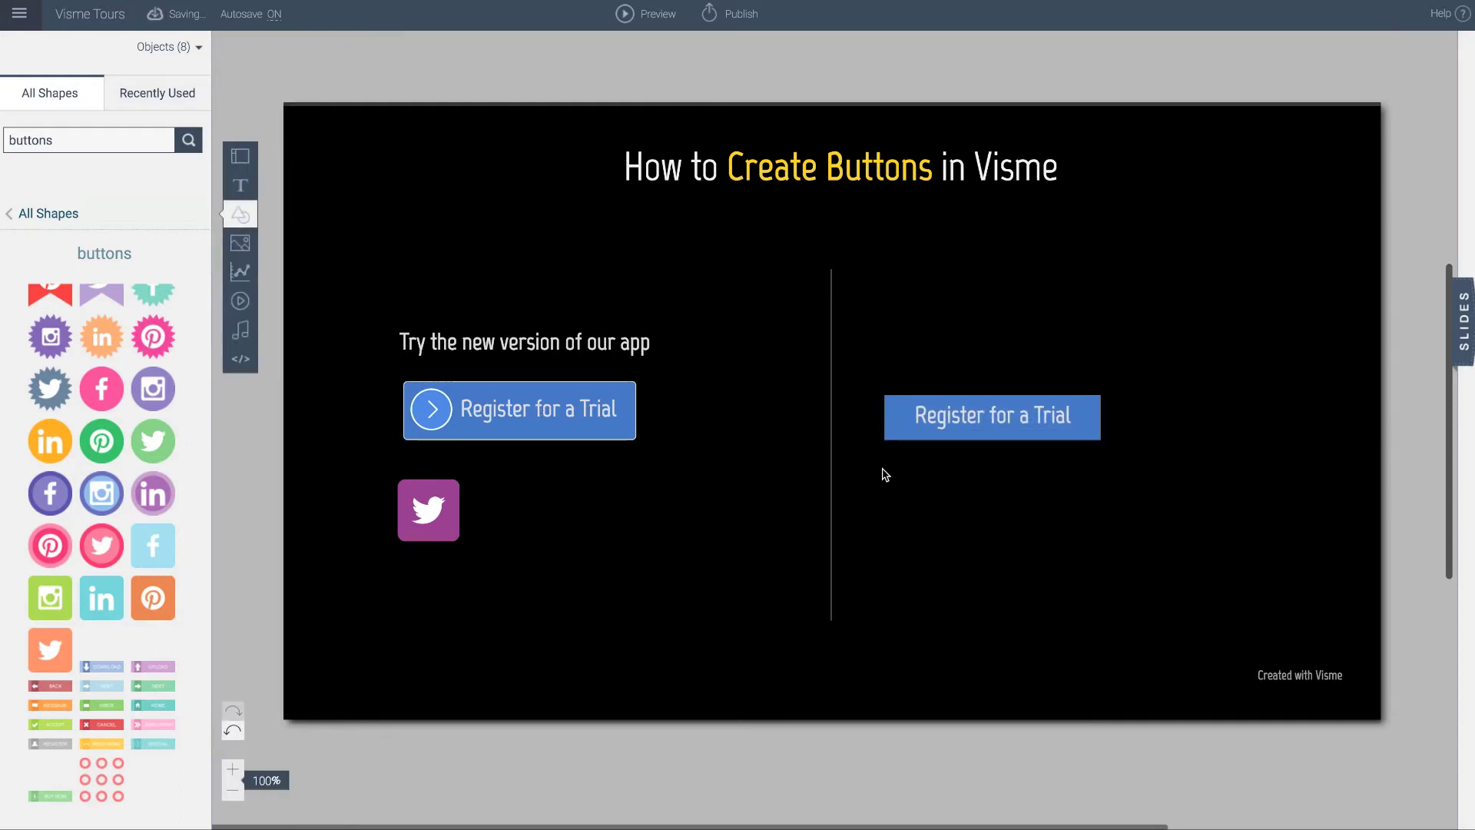
pyautogui.click(944, 421)
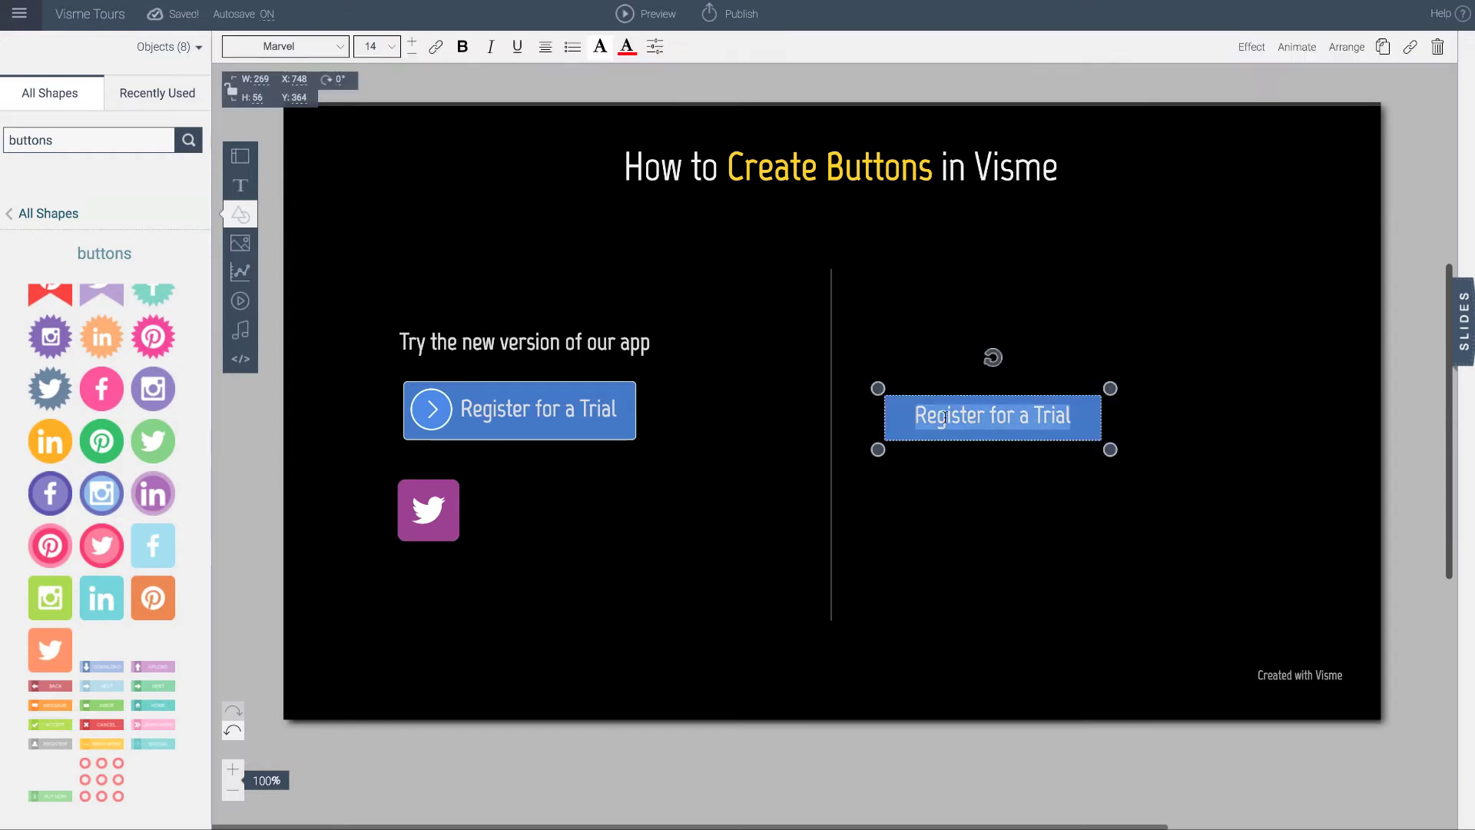
# - Turn on a 1 px solid light green border around the blue button
pyautogui.click(657, 52)
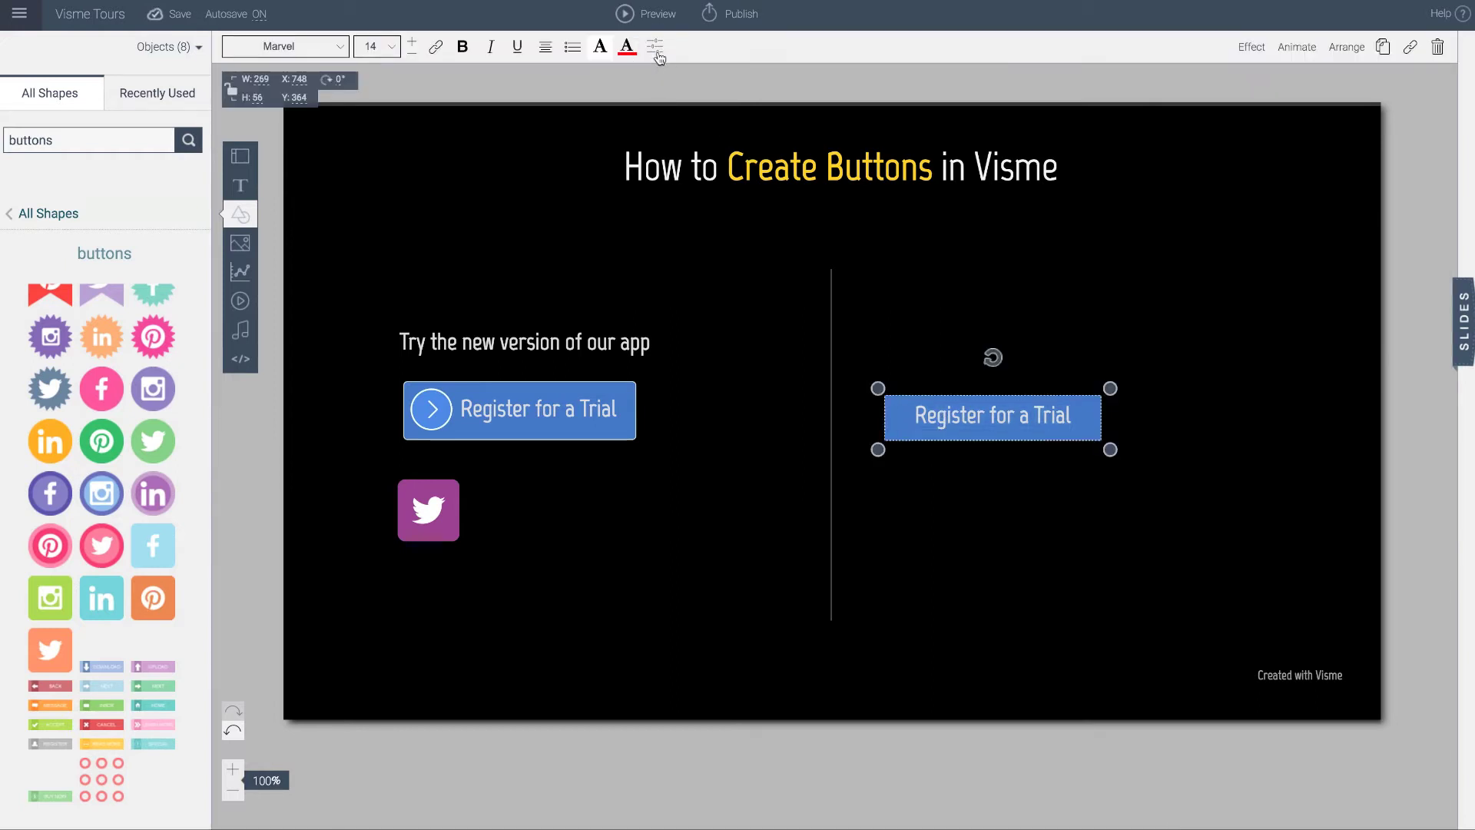
pyautogui.click(657, 47)
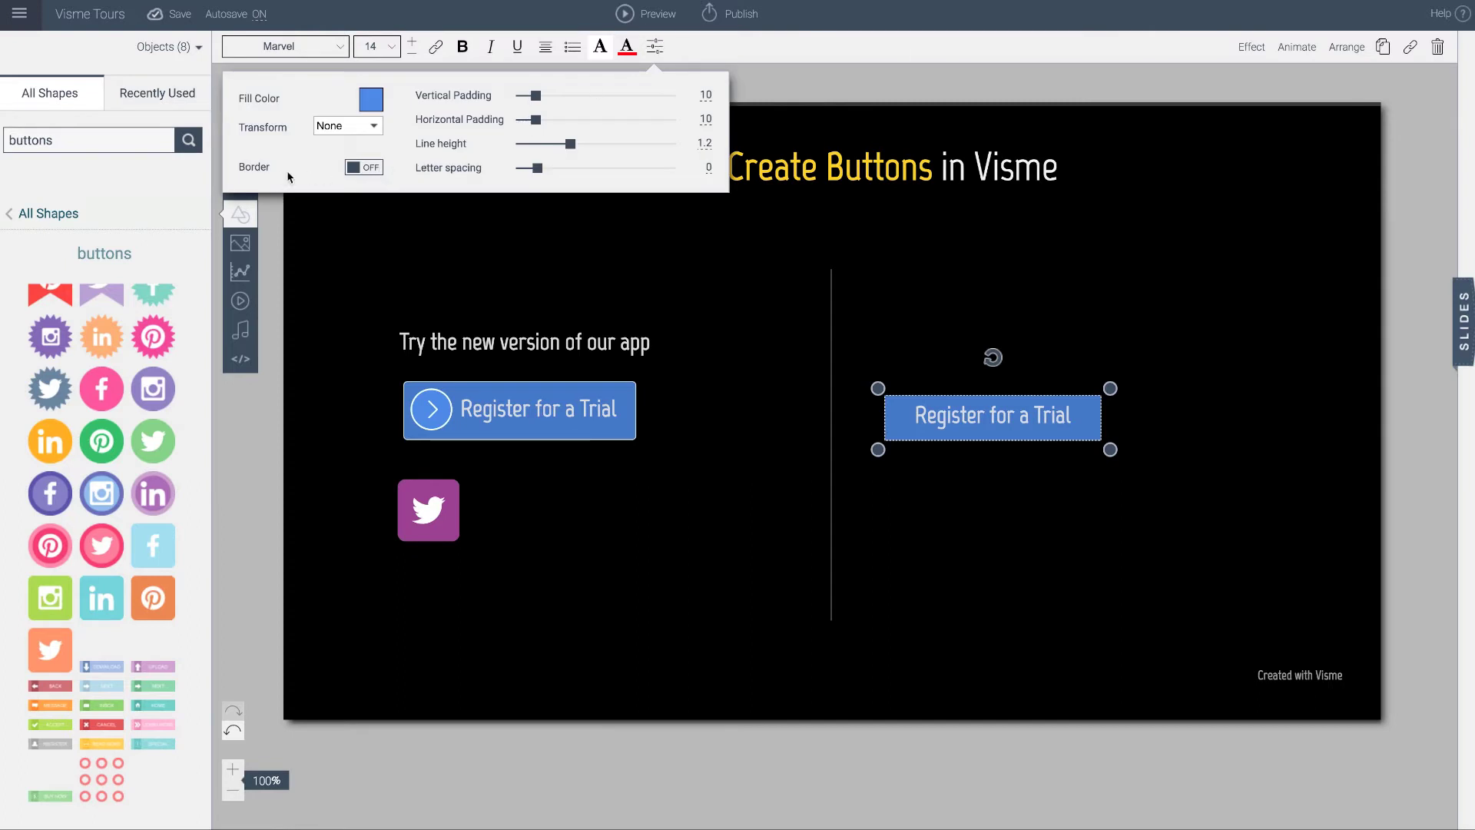
pyautogui.click(351, 168)
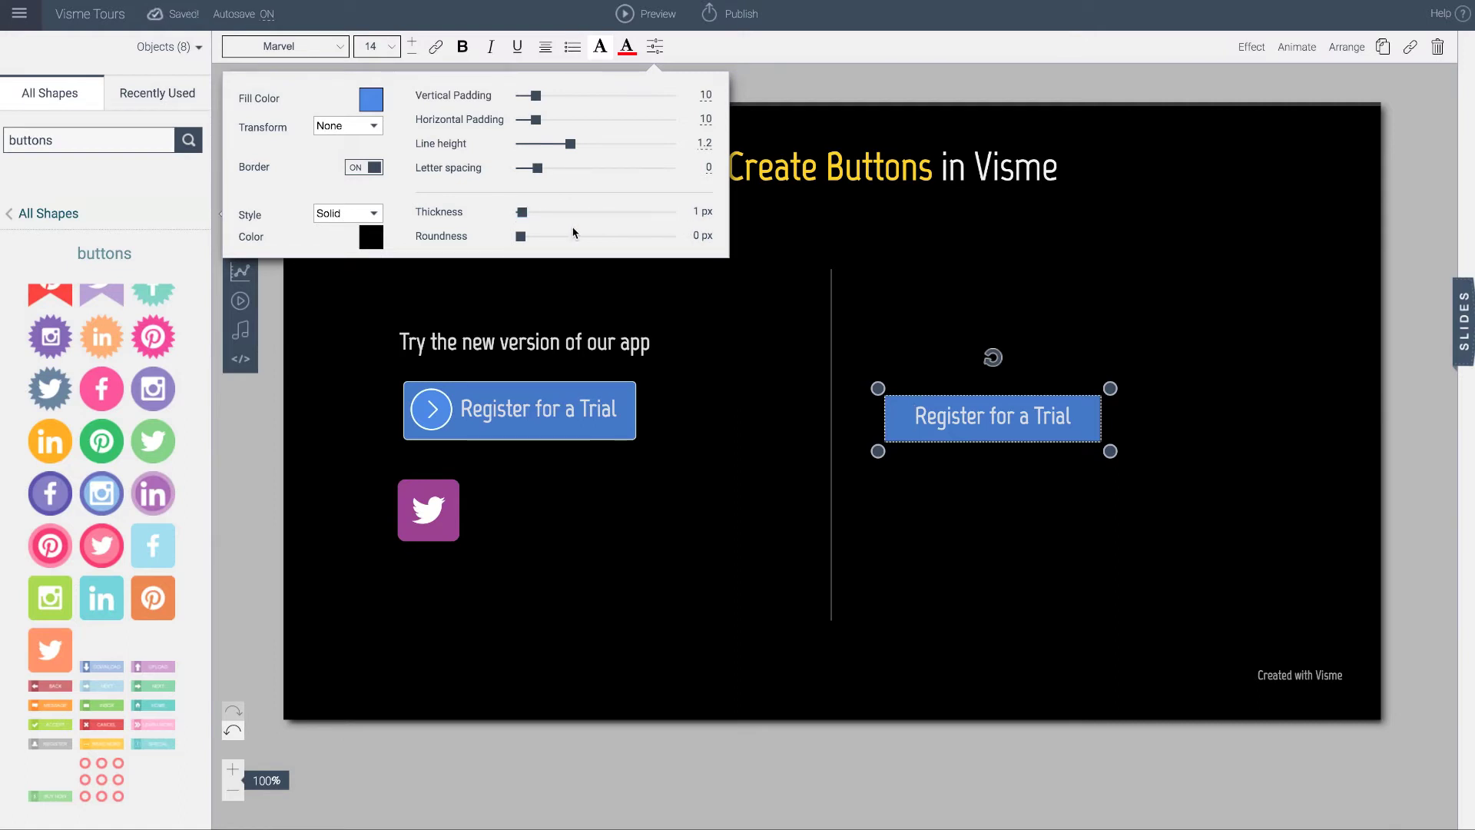
pyautogui.click(372, 238)
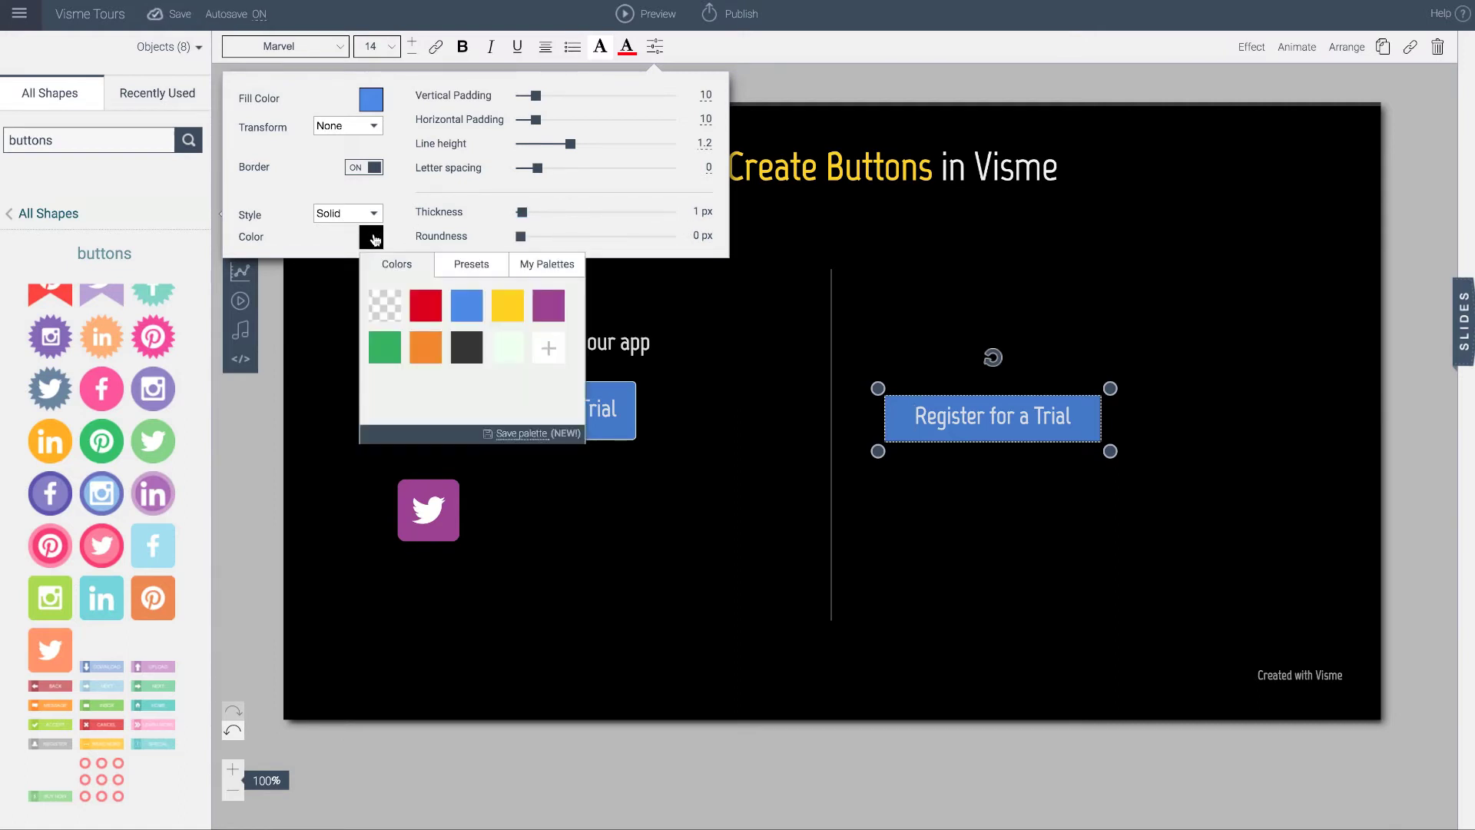
pyautogui.click(504, 359)
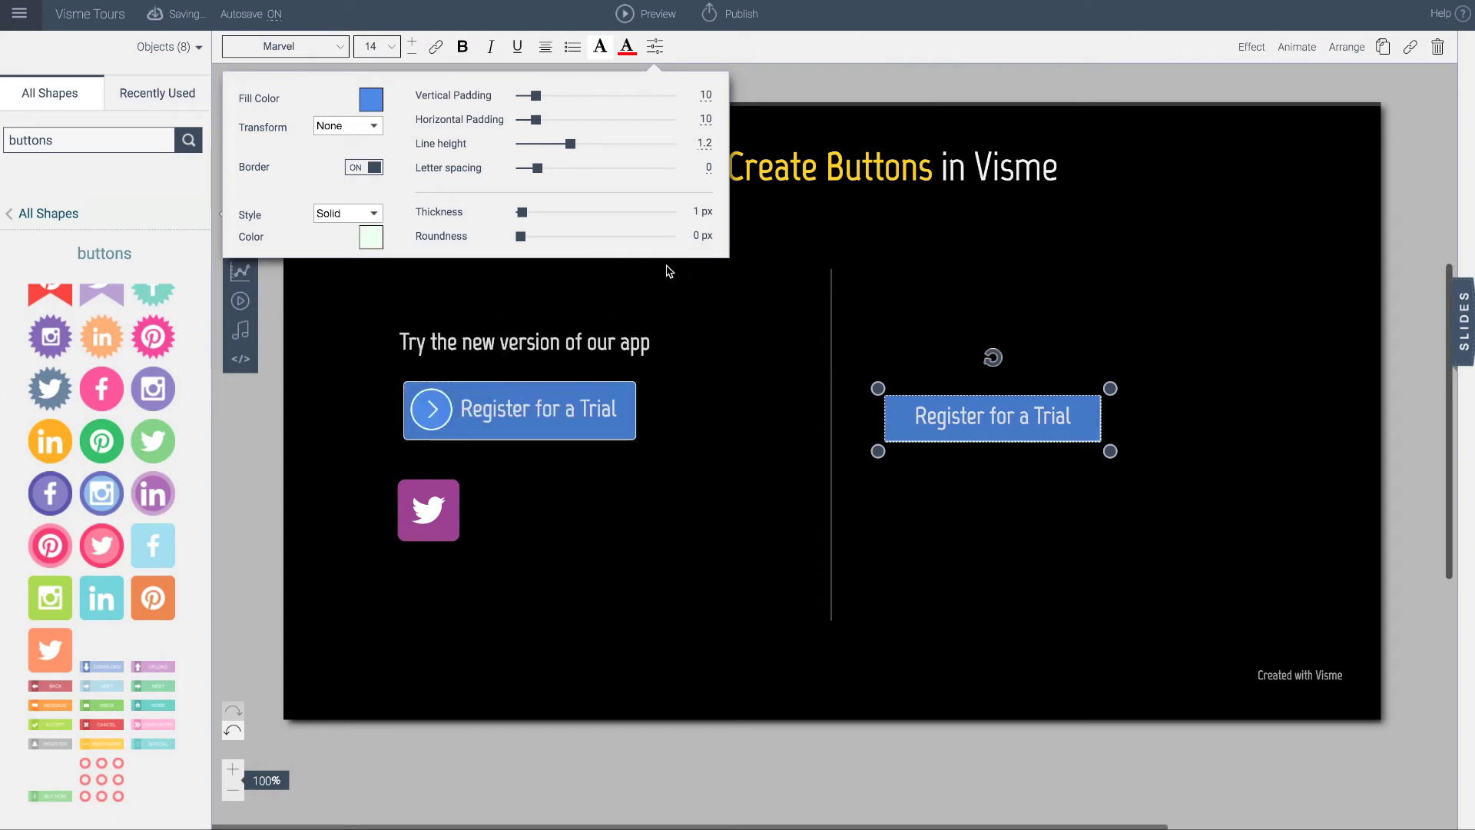
pyautogui.click(959, 553)
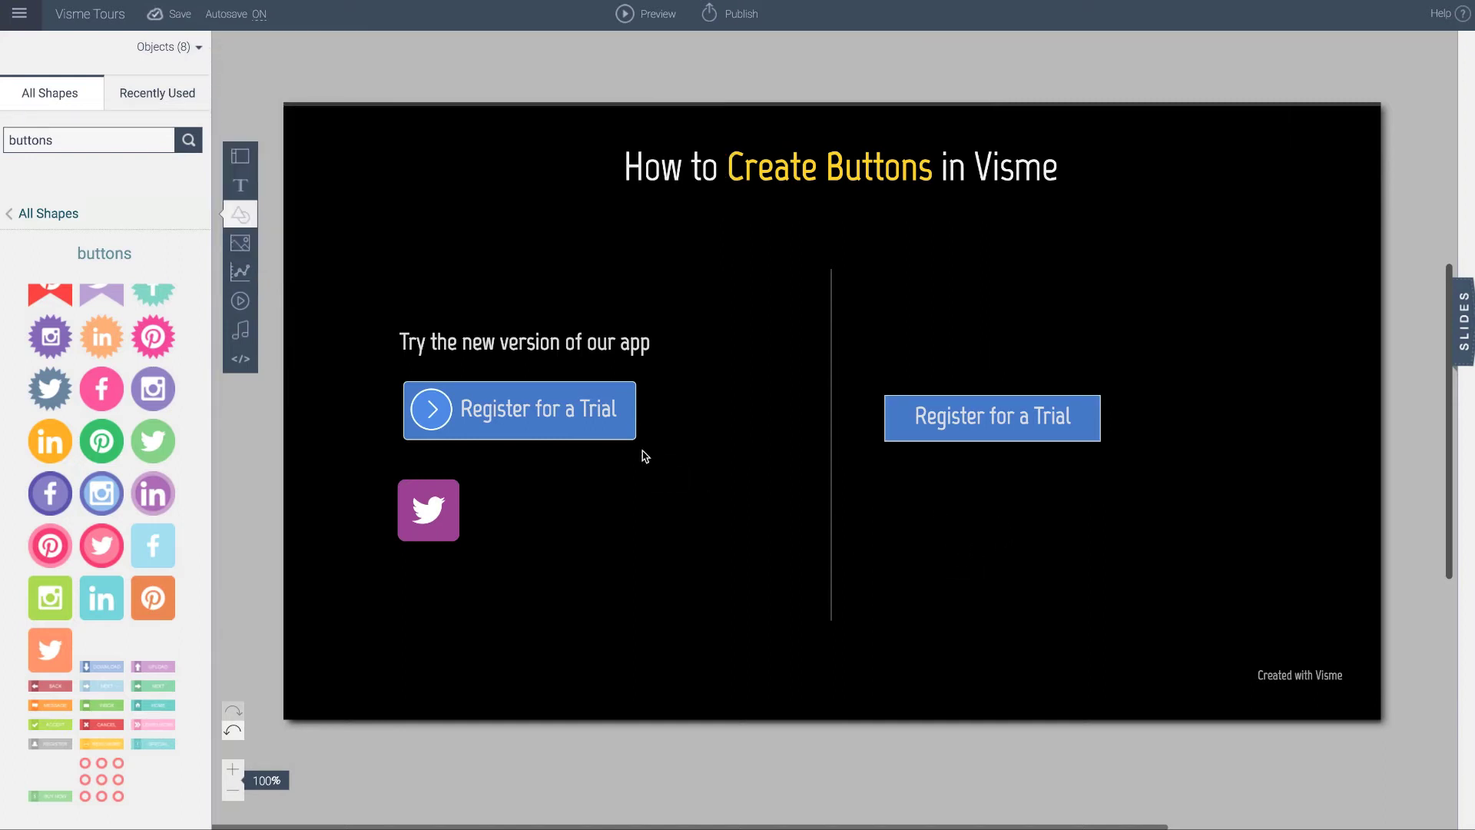
pyautogui.doubleClick(926, 432)
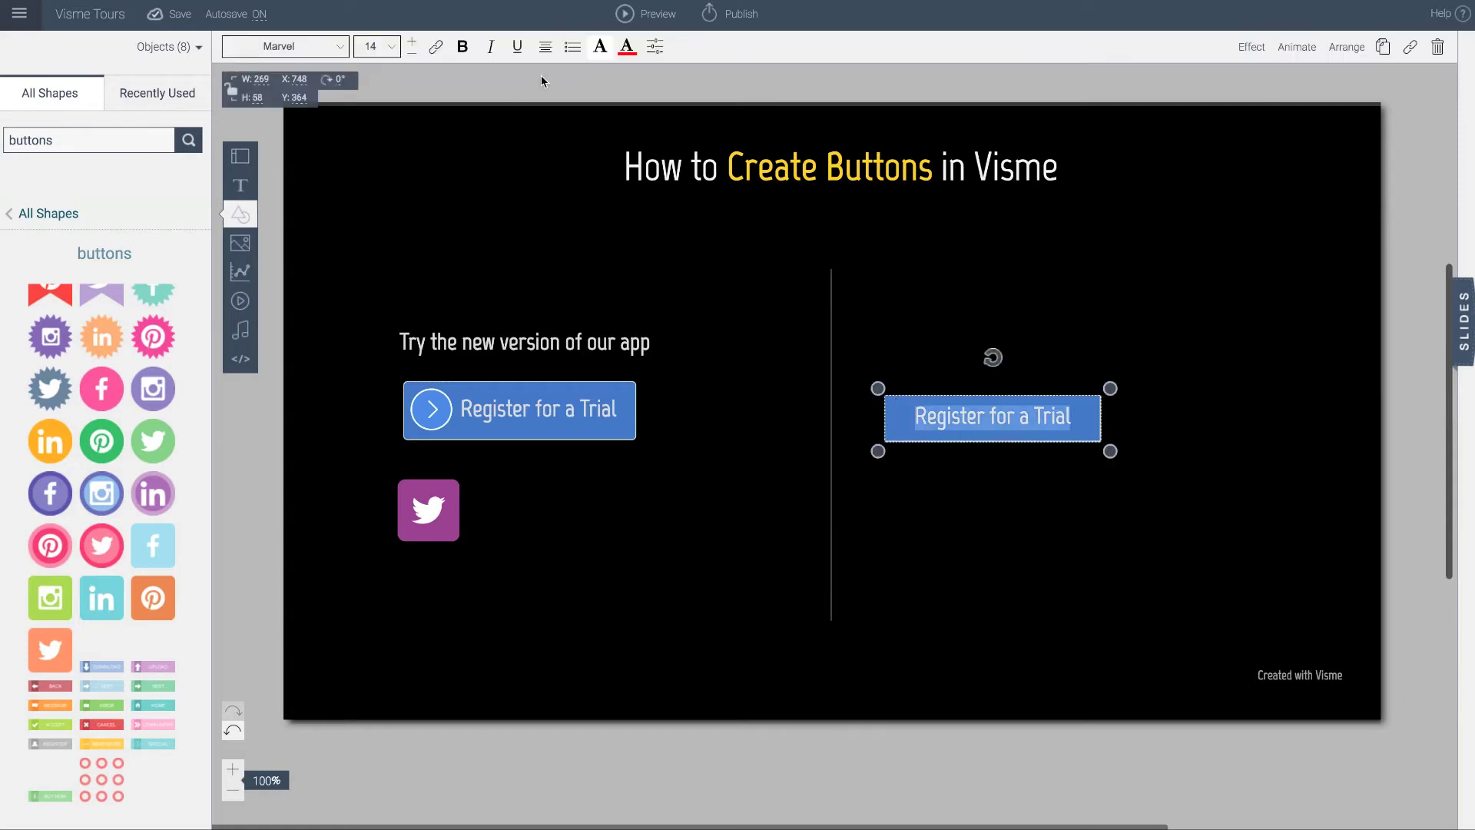
# - Set the button's corner roundness to 5 px, then zoom the slide to 125%
pyautogui.click(657, 48)
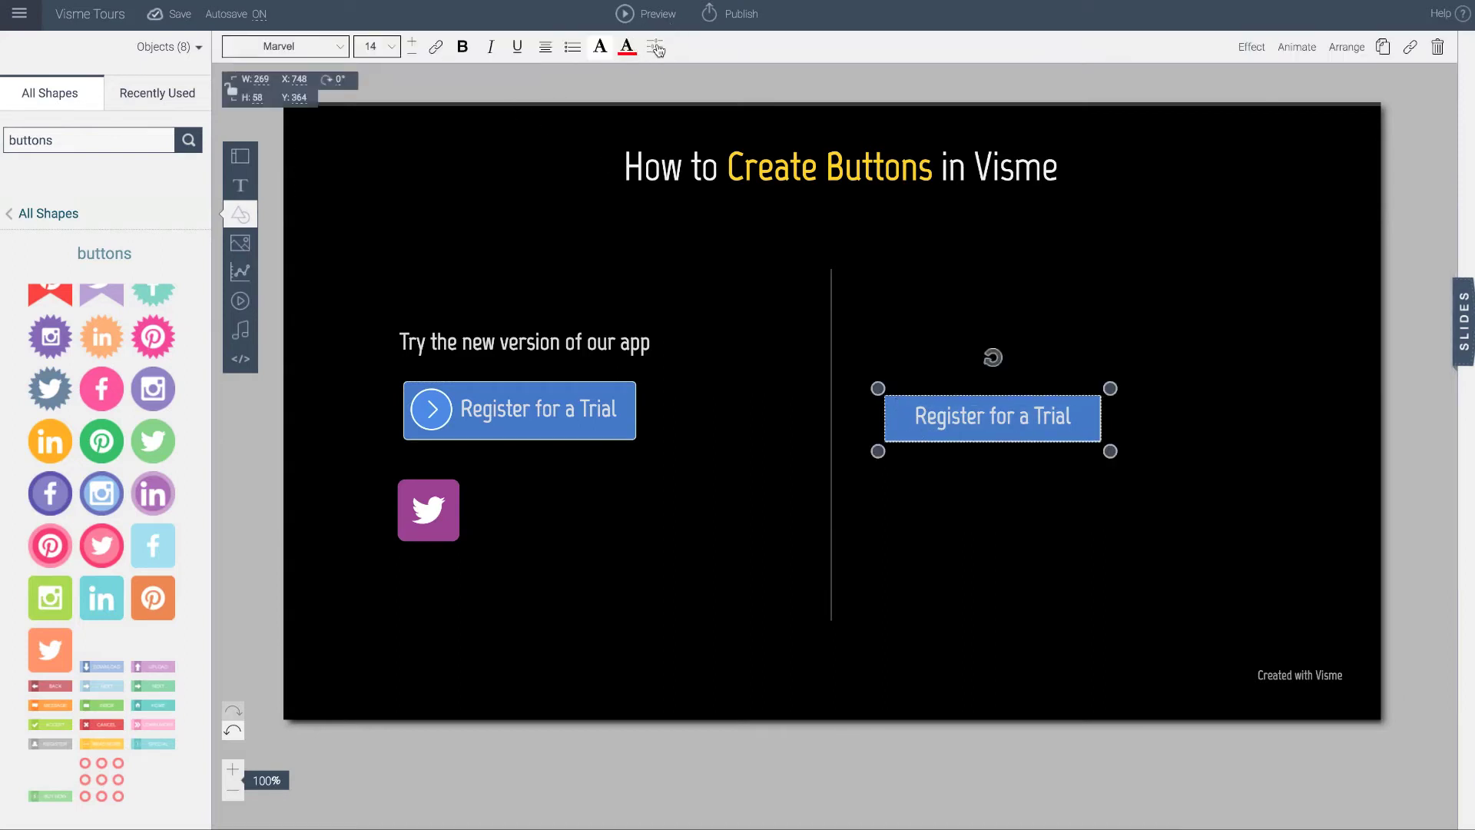
pyautogui.click(657, 47)
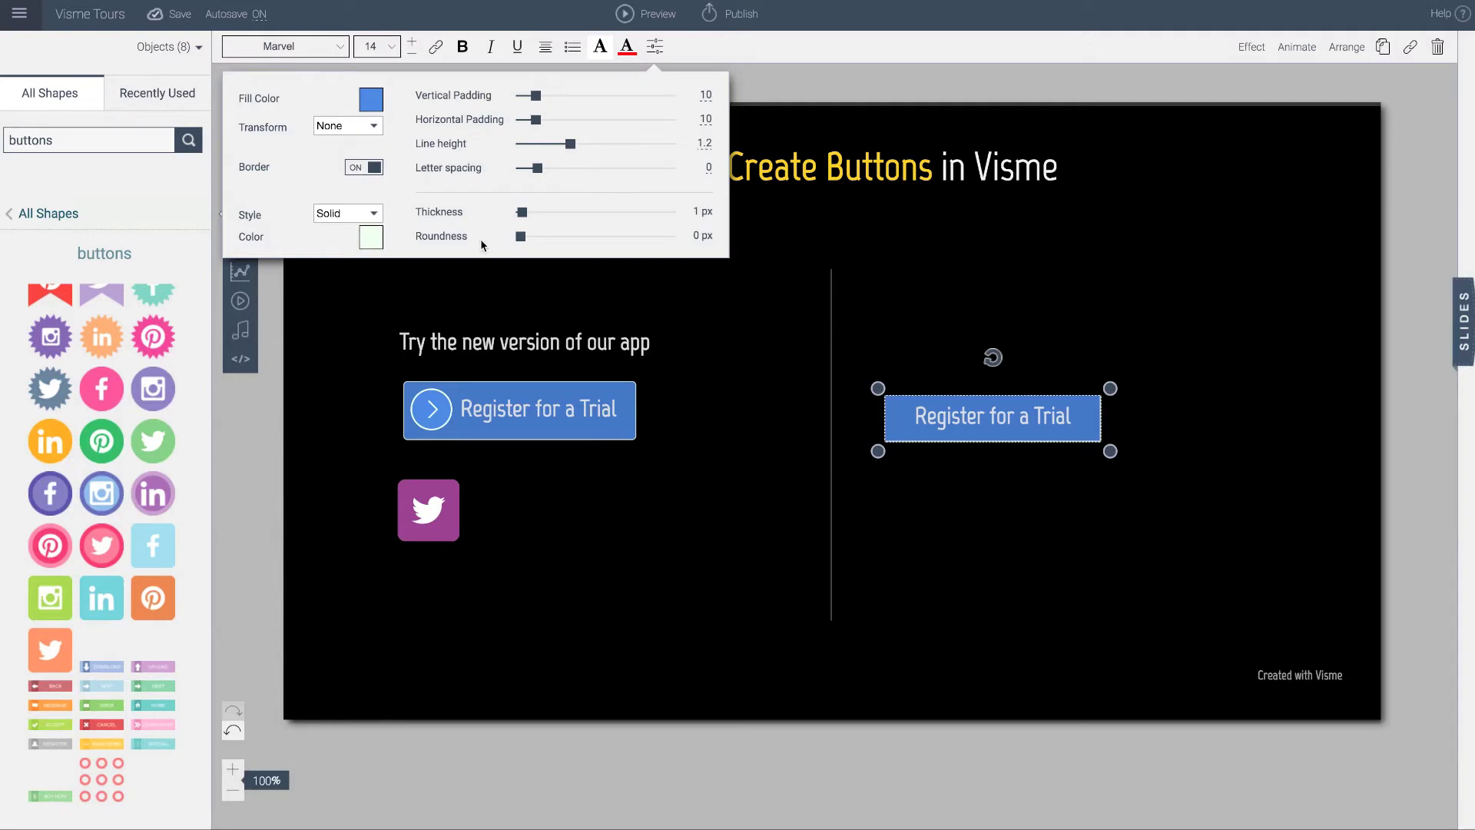
pyautogui.moveTo(521, 236); pyautogui.dragTo(534, 238)
pyautogui.click(693, 233)
pyautogui.click(693, 232)
pyautogui.click(1013, 550)
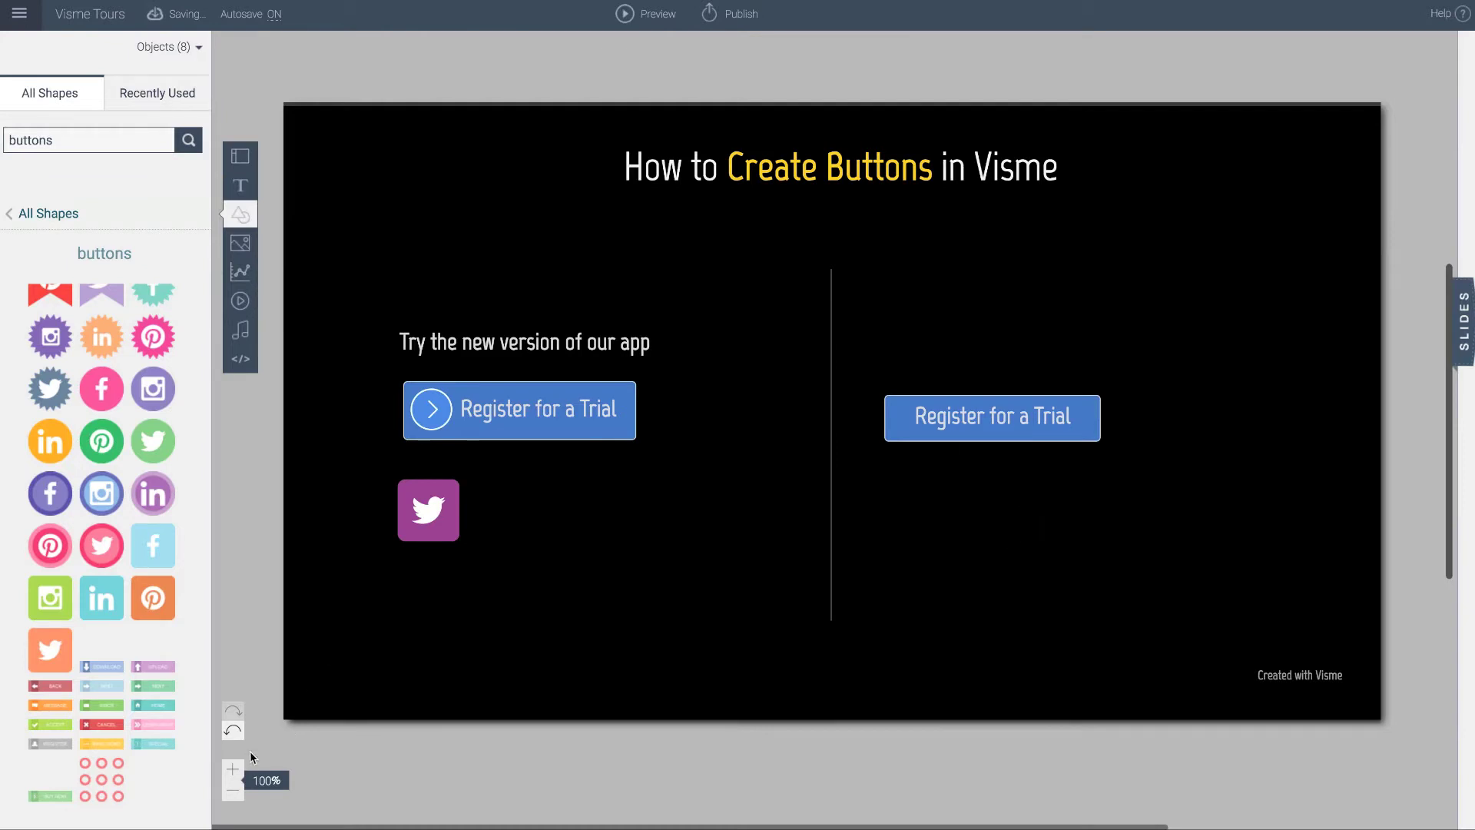
pyautogui.click(232, 769)
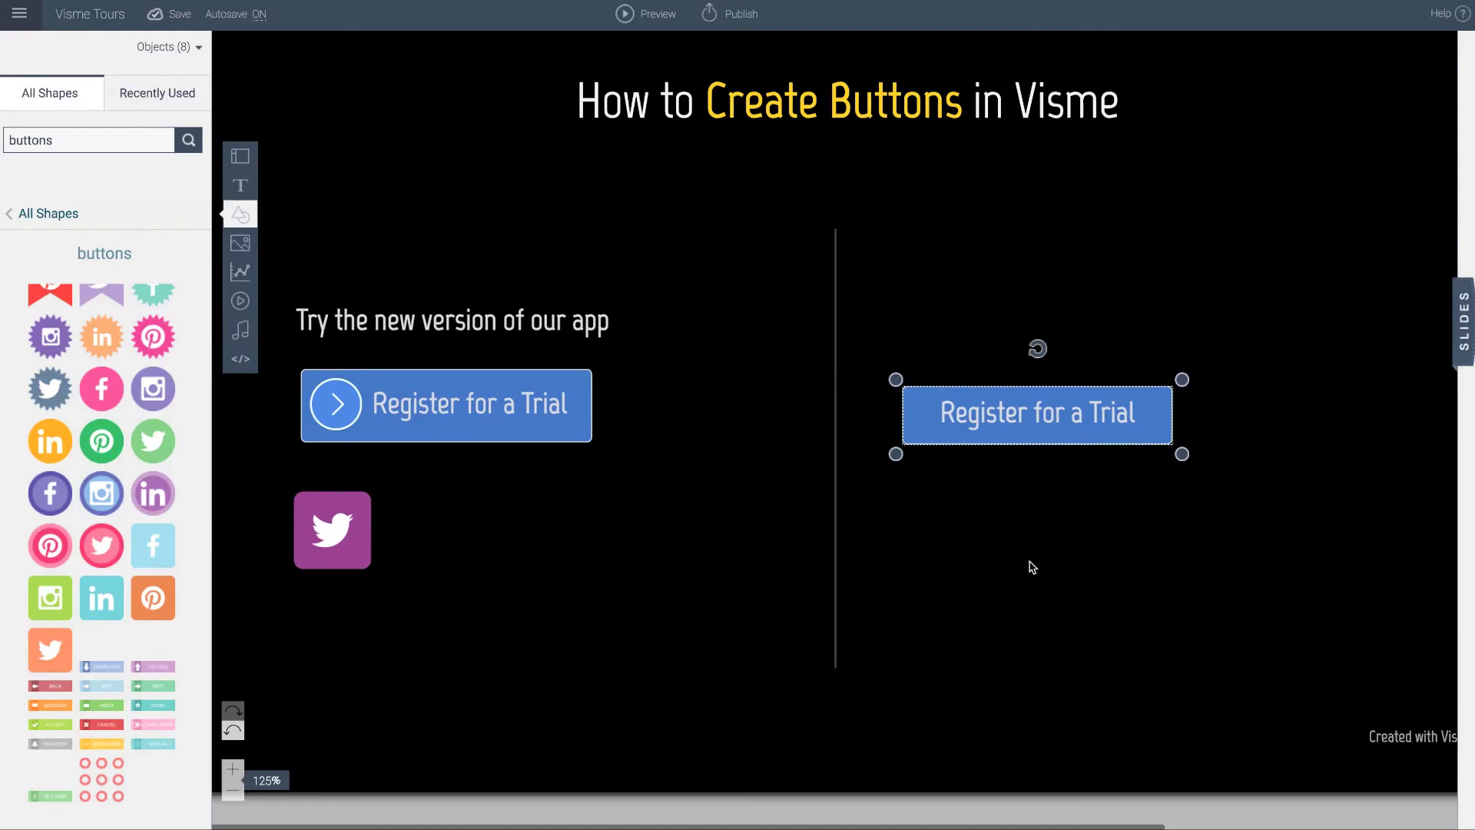
pyautogui.click(623, 525)
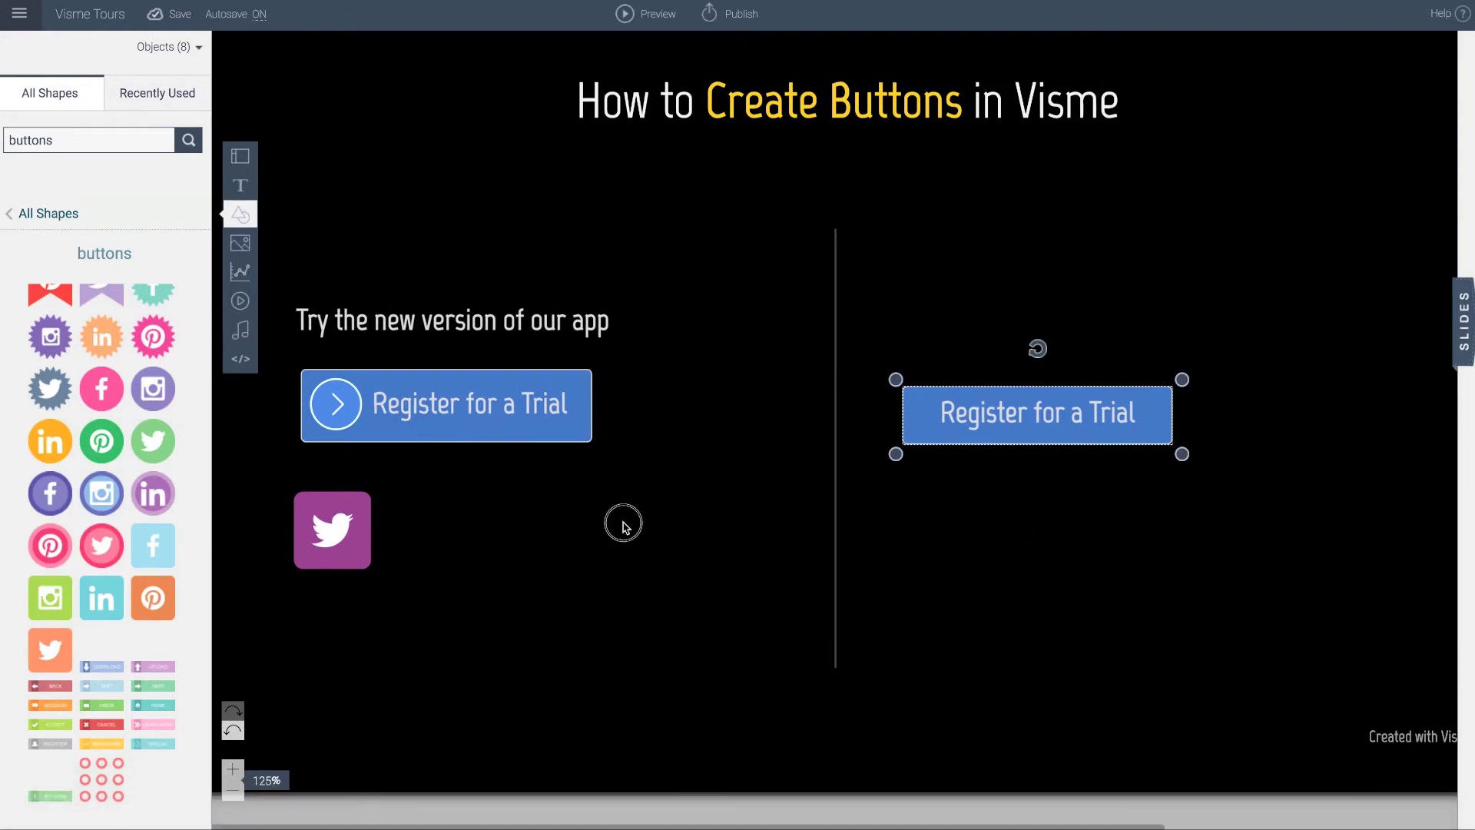
pyautogui.click(513, 407)
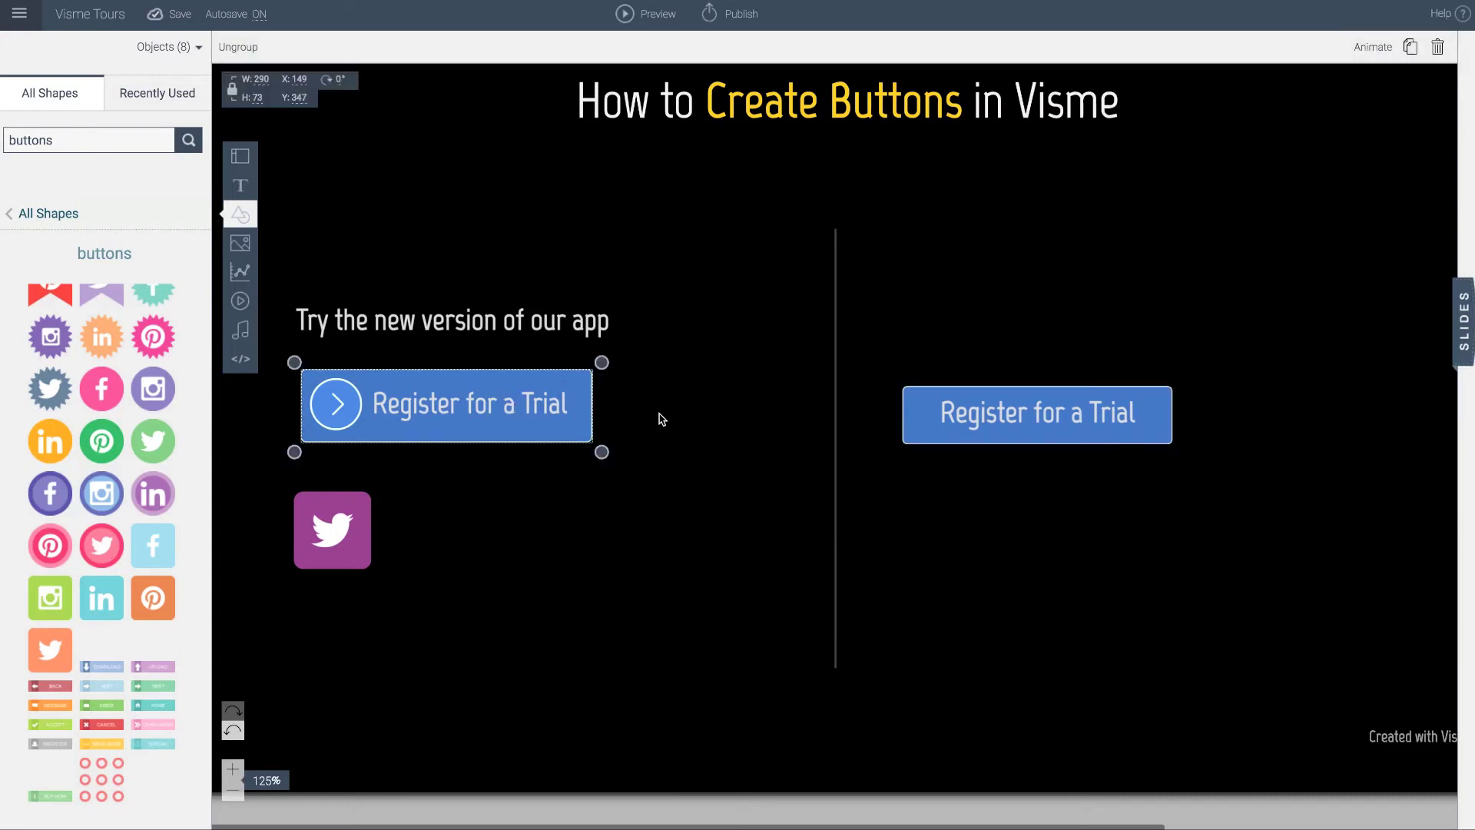
pyautogui.click(715, 419)
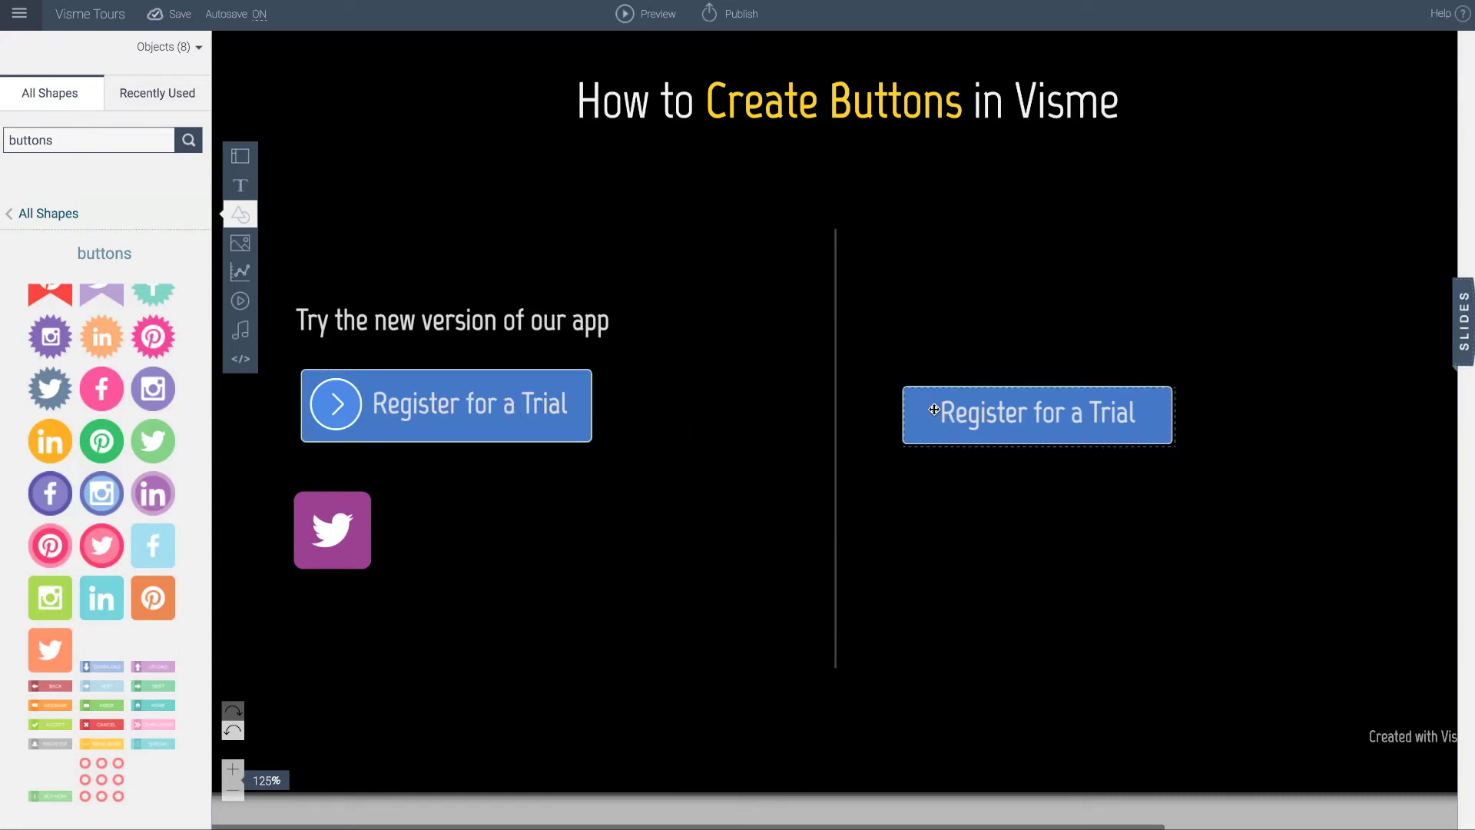
pyautogui.doubleClick(944, 413)
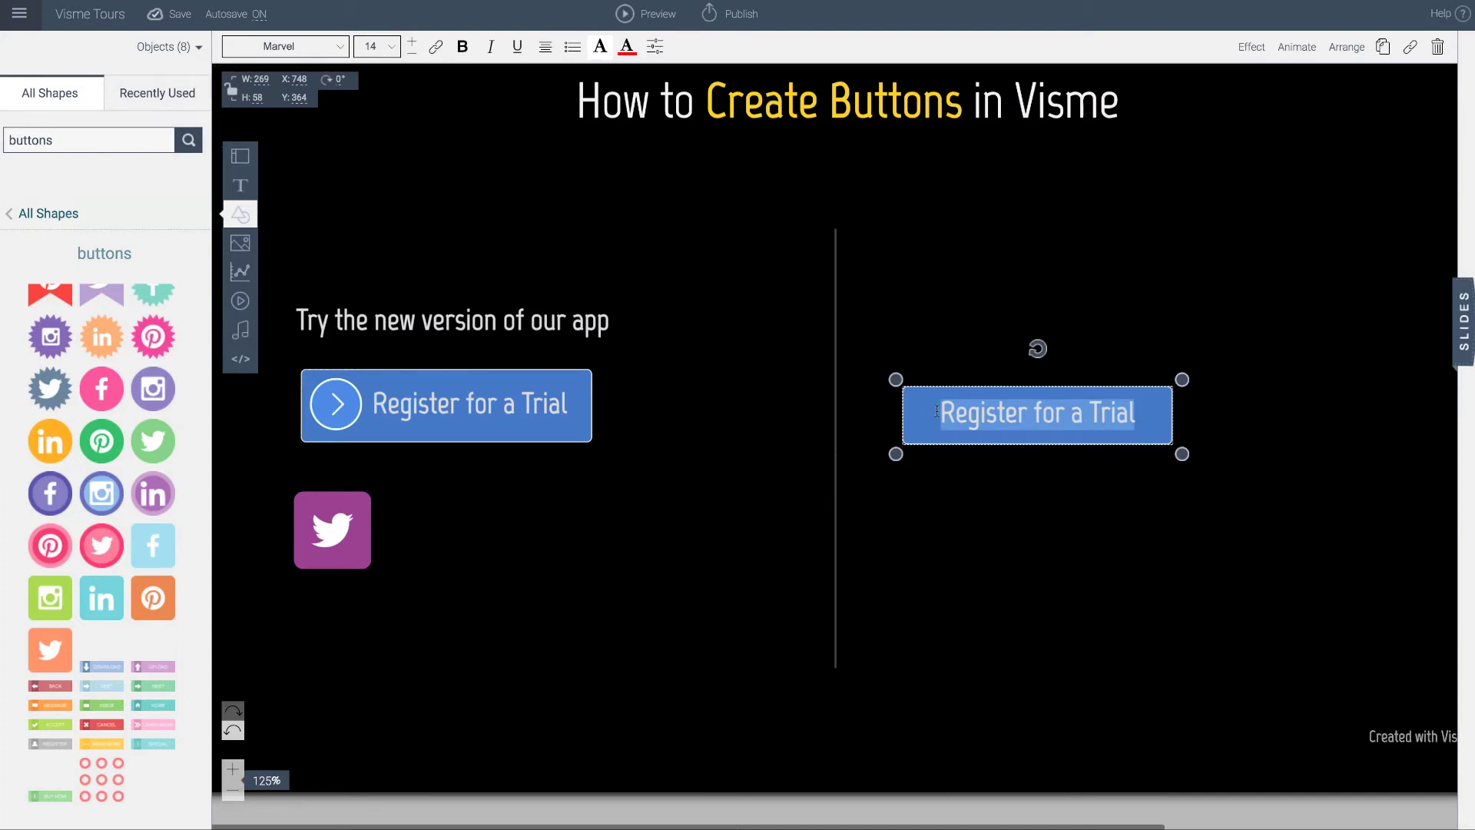
# - Set padding to 15 vertical and 19.5 horizontal, and widen the button to keep the label on one line
pyautogui.click(655, 48)
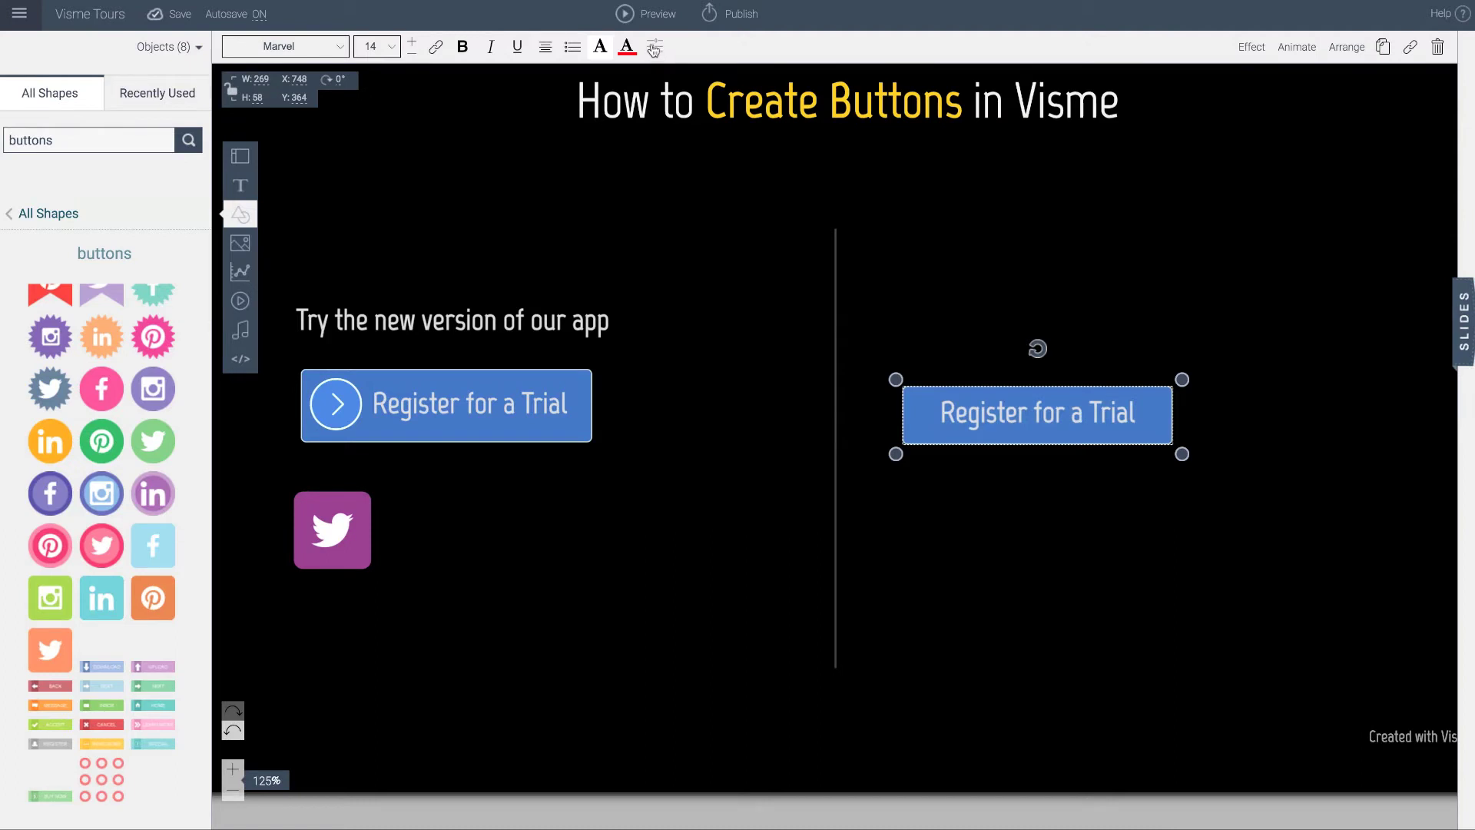
pyautogui.click(654, 48)
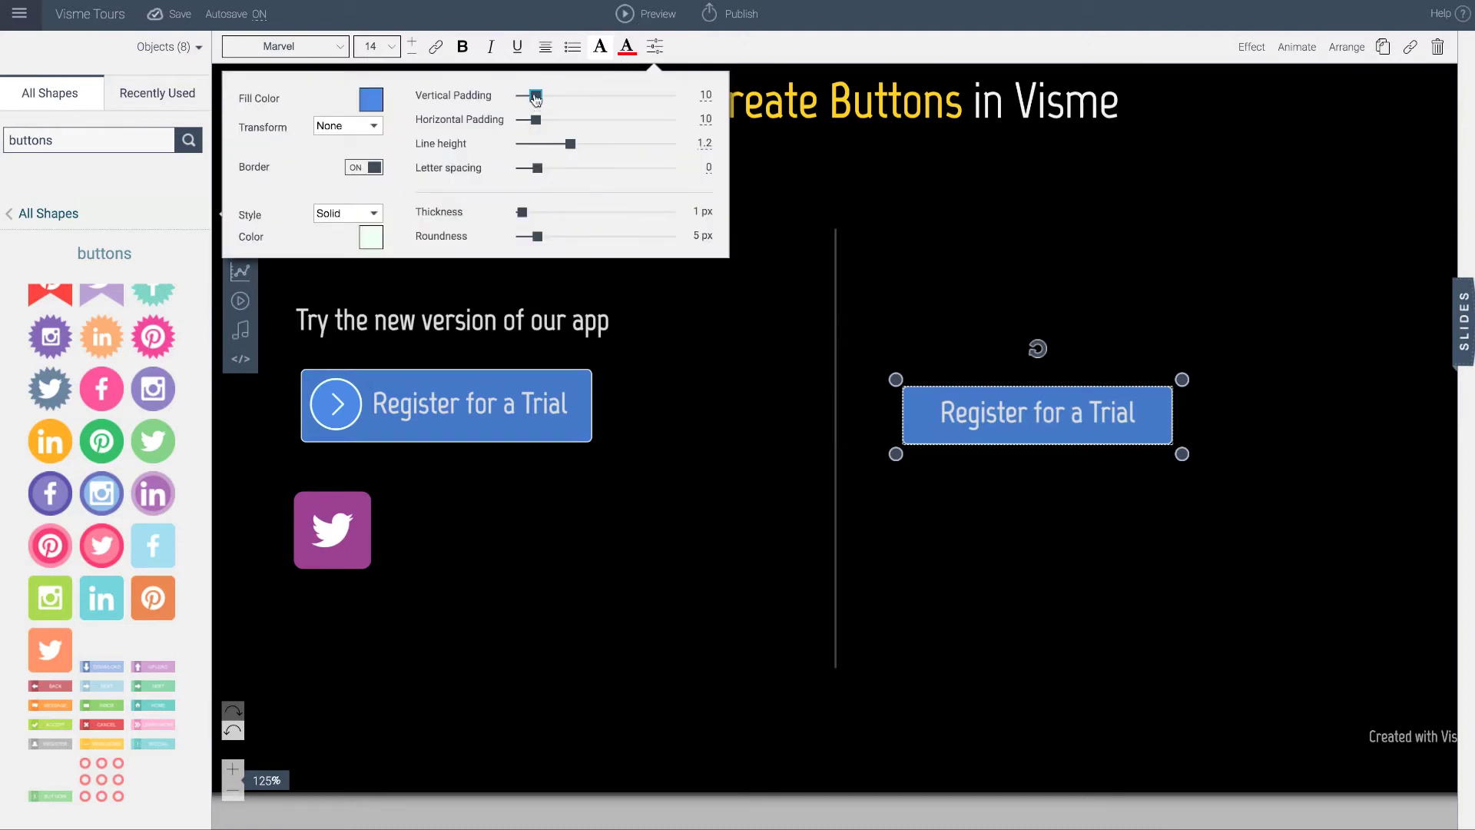
pyautogui.moveTo(536, 98); pyautogui.dragTo(540, 98)
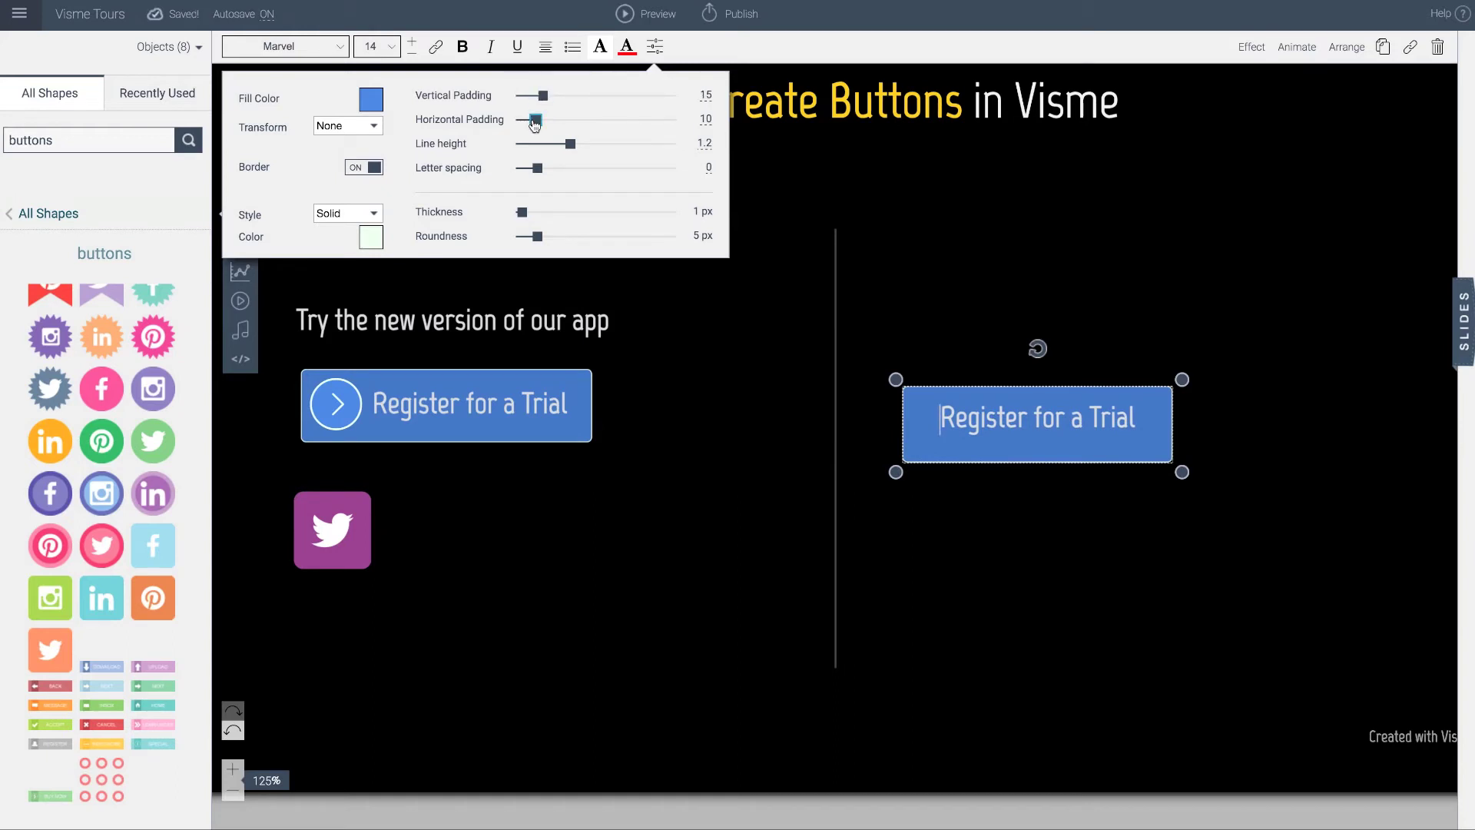
pyautogui.moveTo(535, 123); pyautogui.dragTo(544, 125)
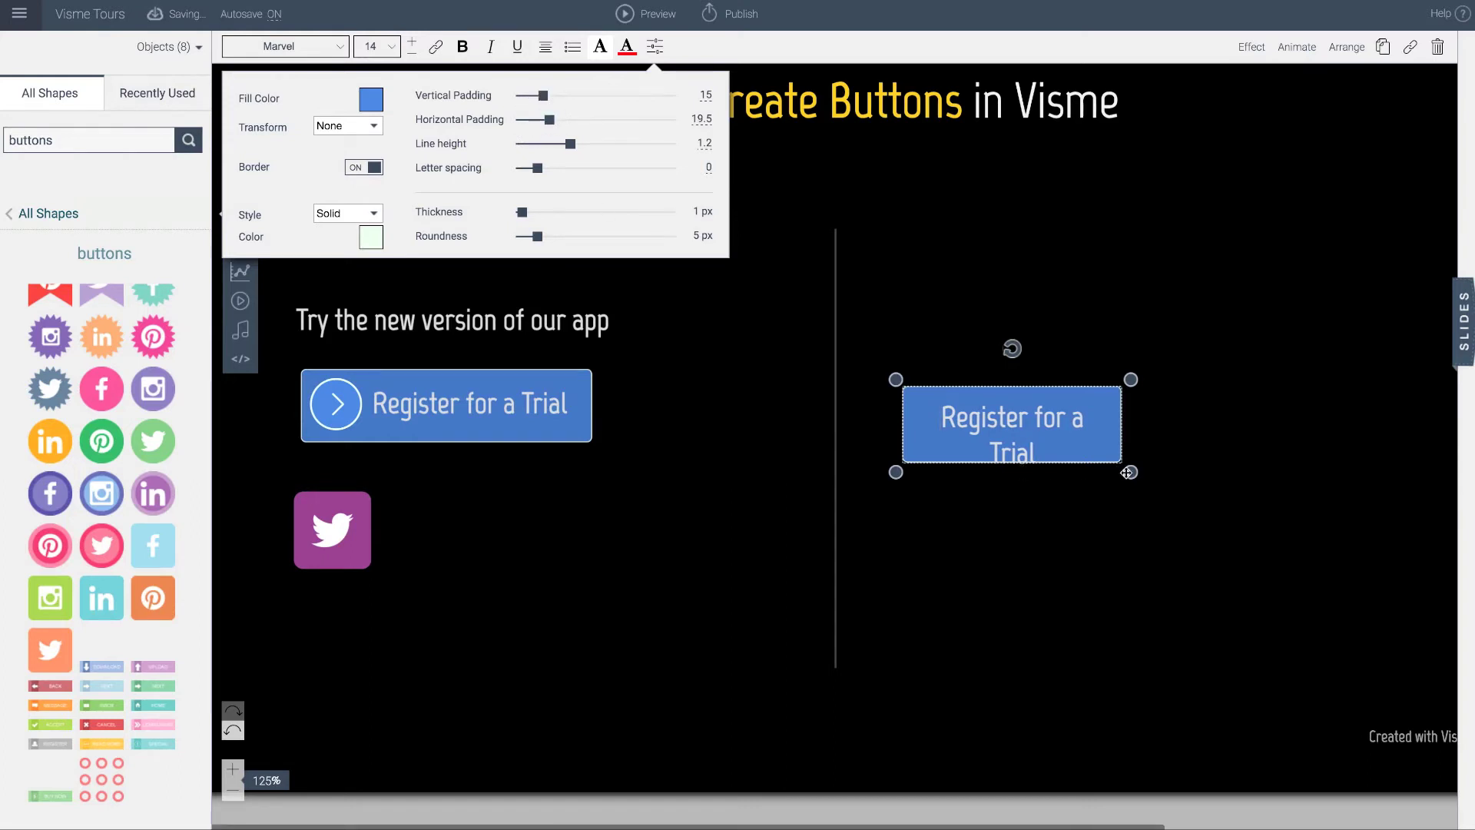
pyautogui.moveTo(1131, 471); pyautogui.dragTo(1189, 463)
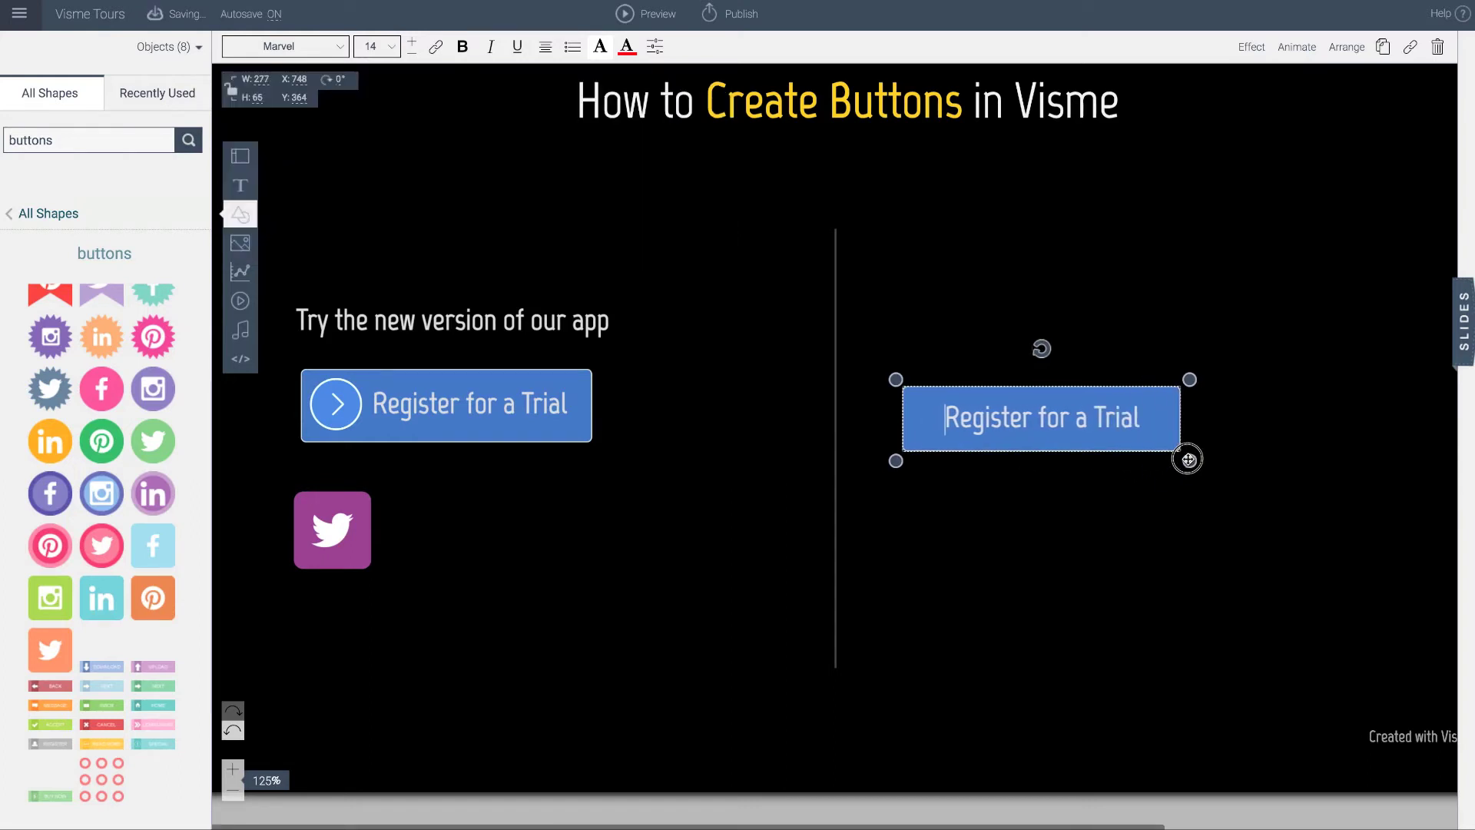
pyautogui.tripleClick(1082, 422)
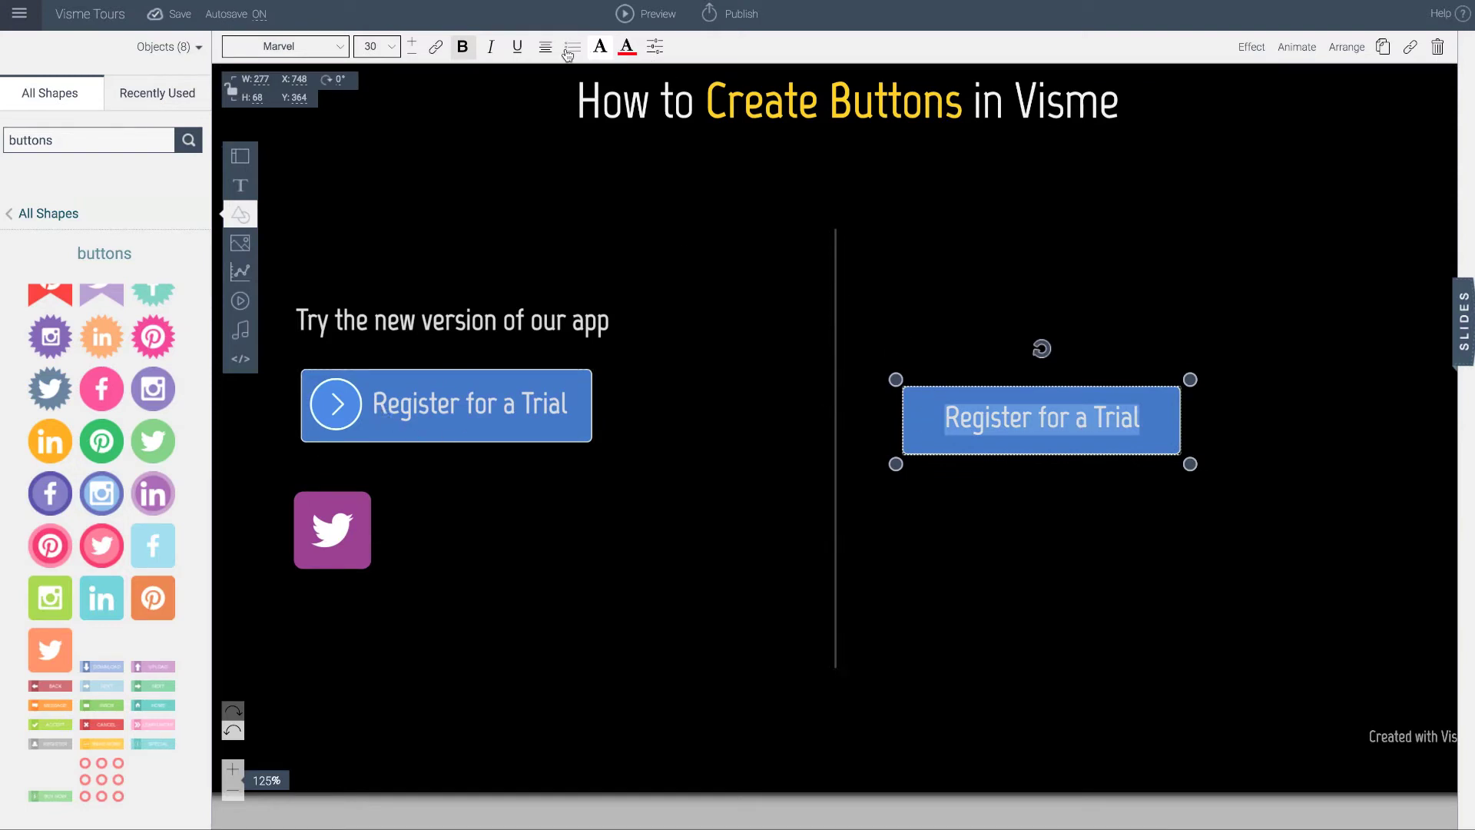
# - Right-align the 'Register for a Trial' label and move the button up slightly
pyautogui.click(548, 49)
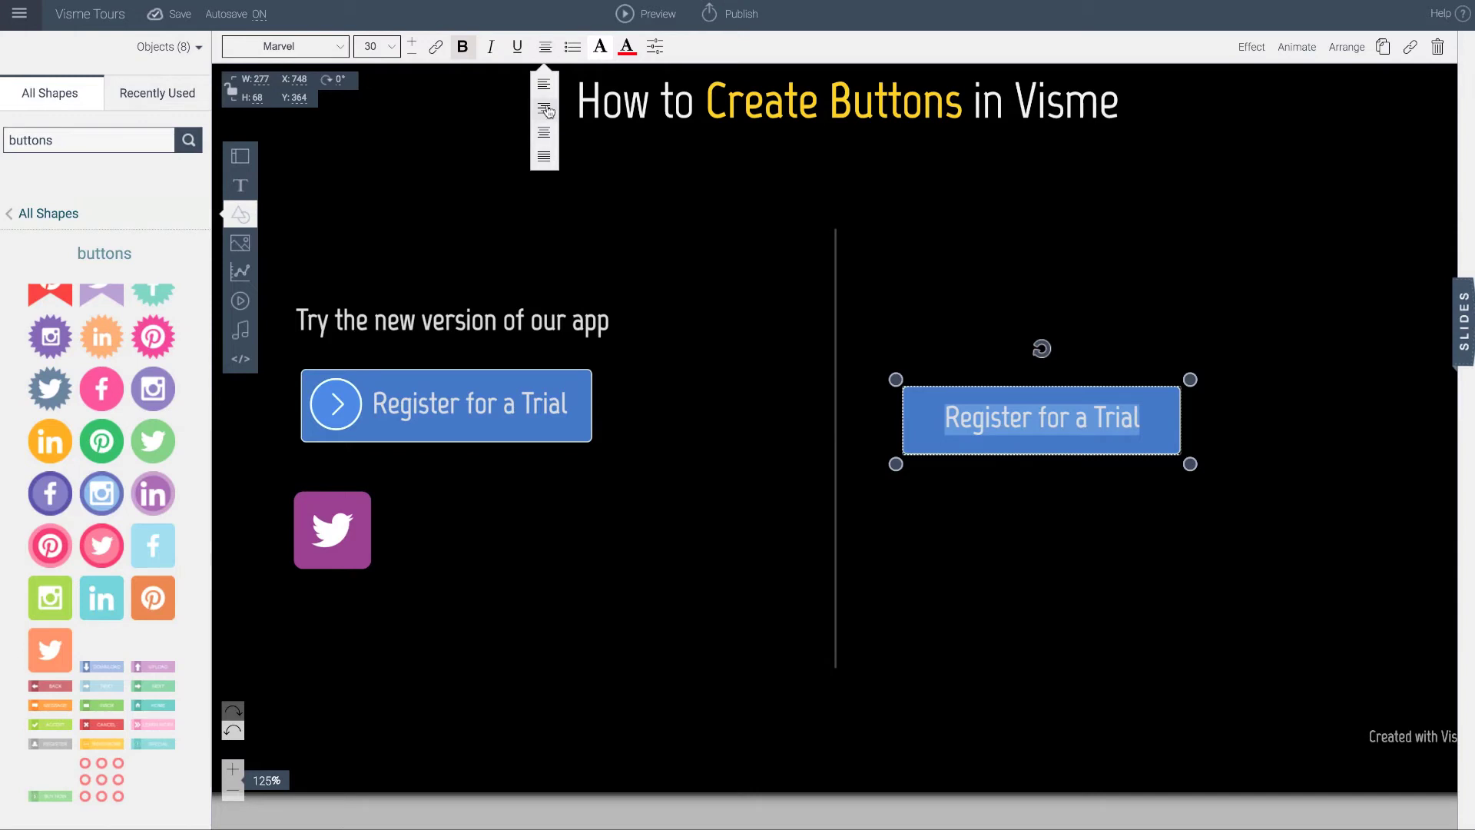
pyautogui.click(548, 106)
pyautogui.click(870, 519)
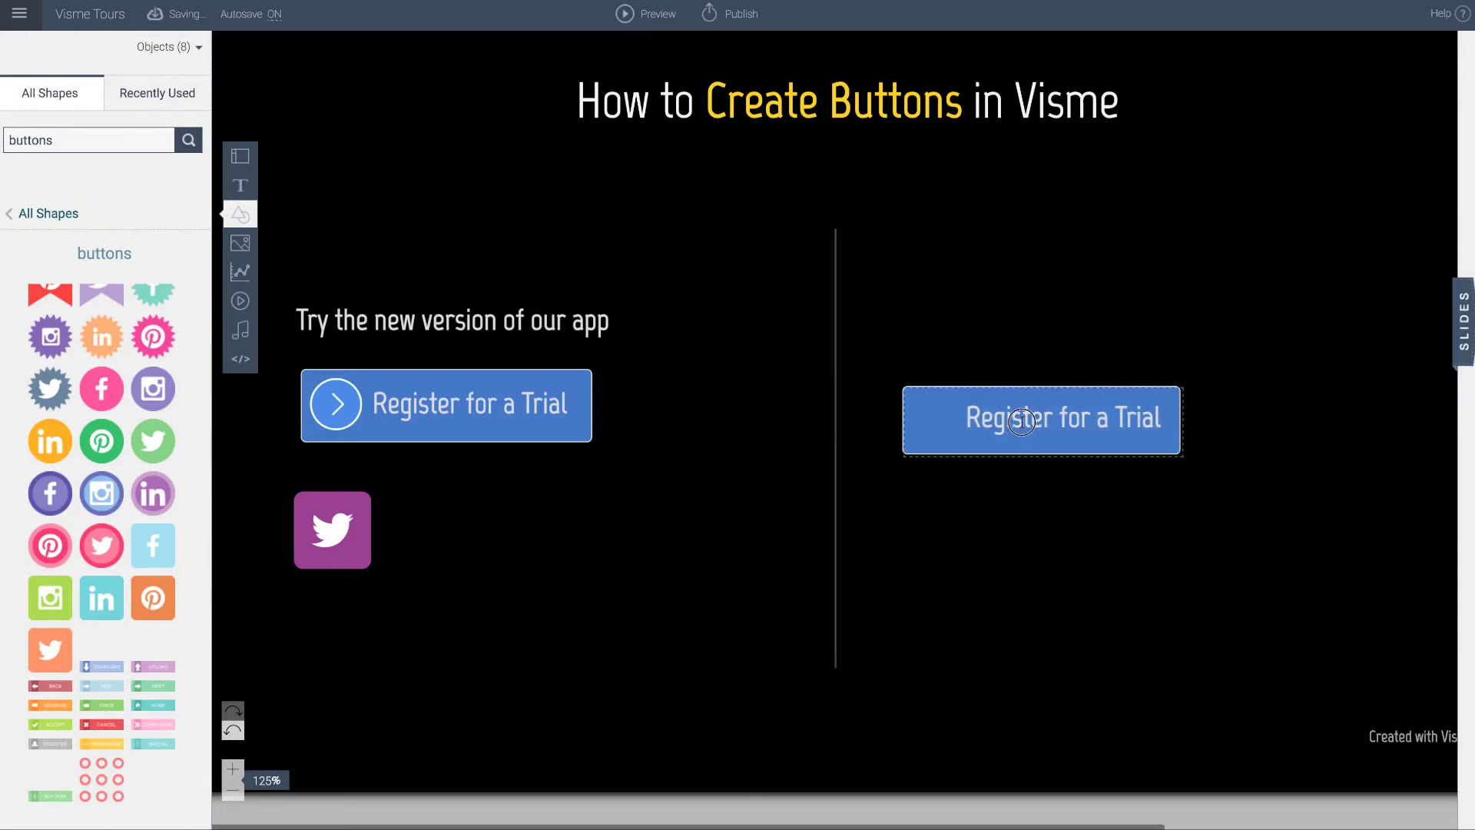
pyautogui.moveTo(1022, 438); pyautogui.dragTo(1021, 423)
pyautogui.click(972, 446)
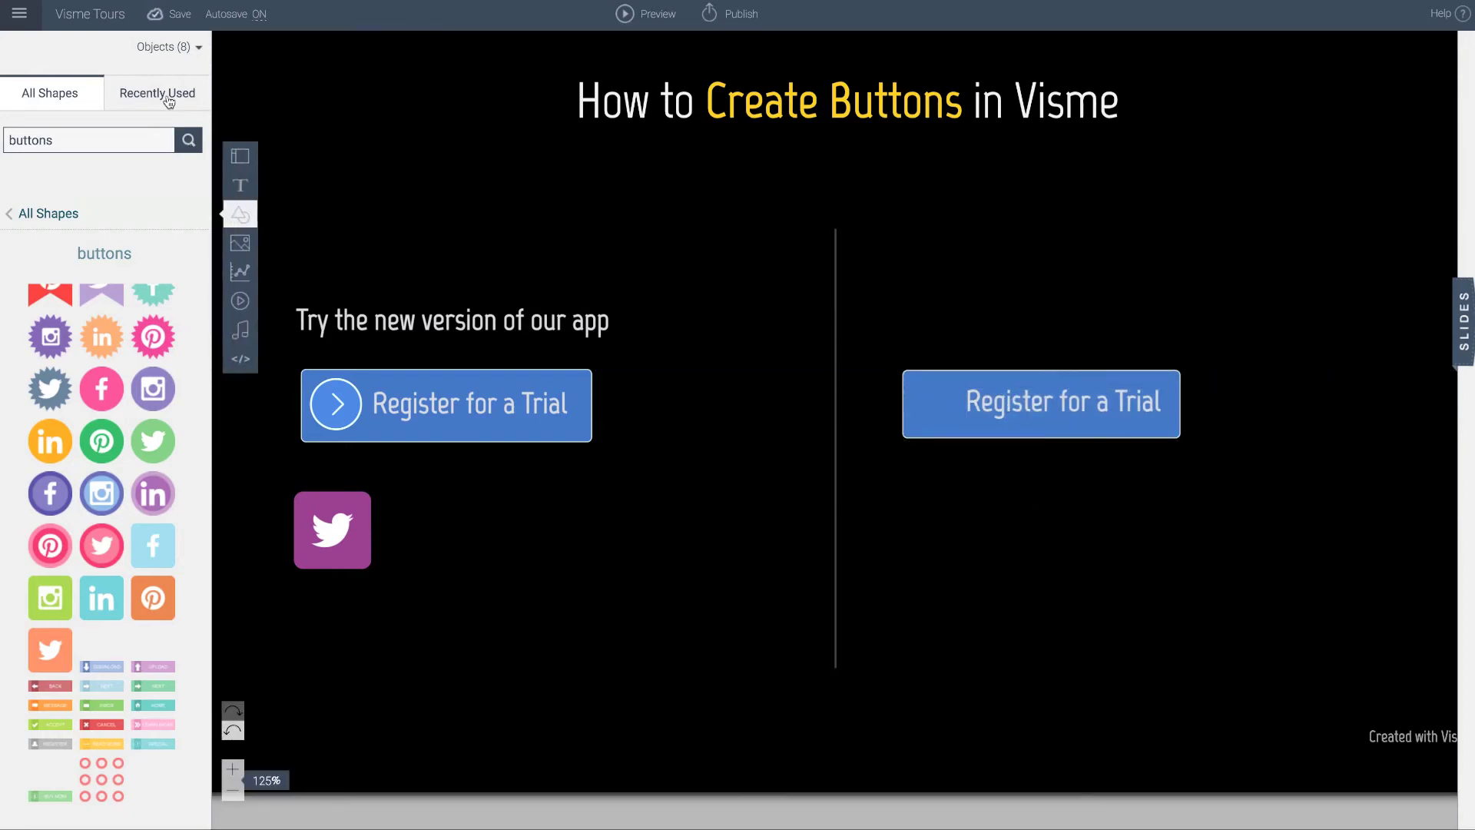
# - Add the red circled-arrow shape from Recently Used, sized 48×48, at the button's left end
pyautogui.click(158, 94)
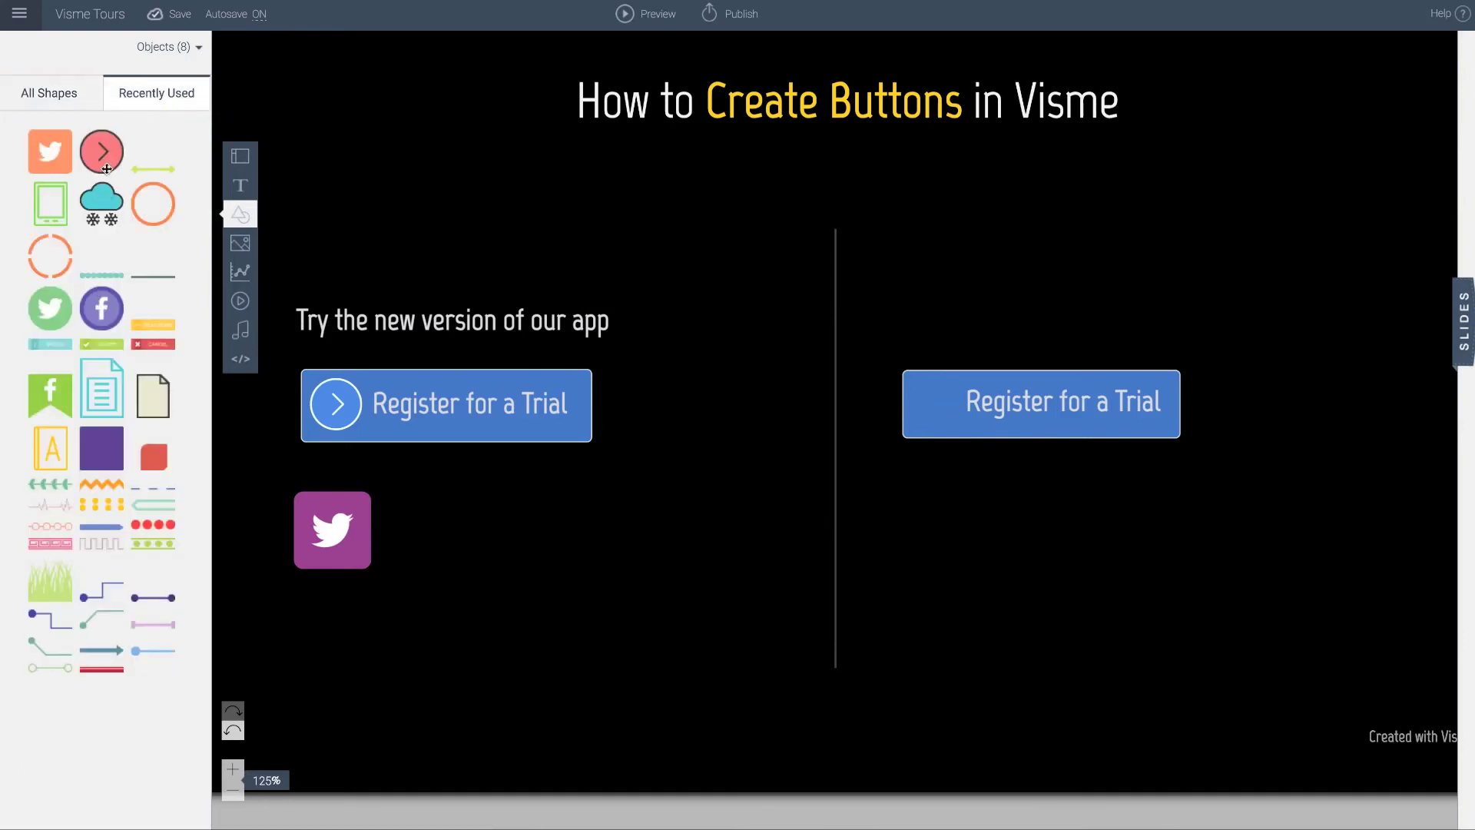
pyautogui.moveTo(107, 149); pyautogui.dragTo(767, 474)
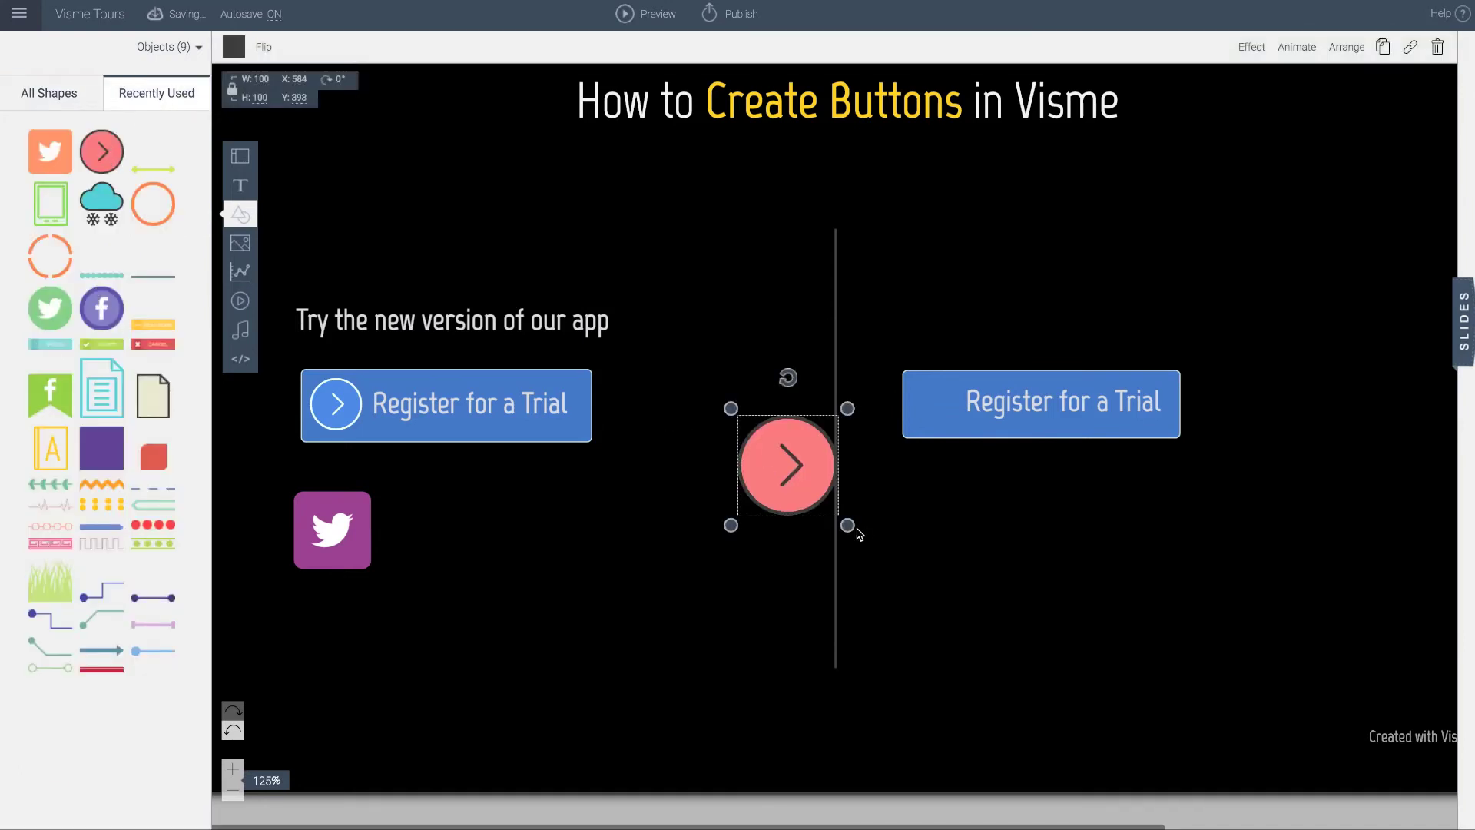
pyautogui.moveTo(856, 529); pyautogui.dragTo(936, 413)
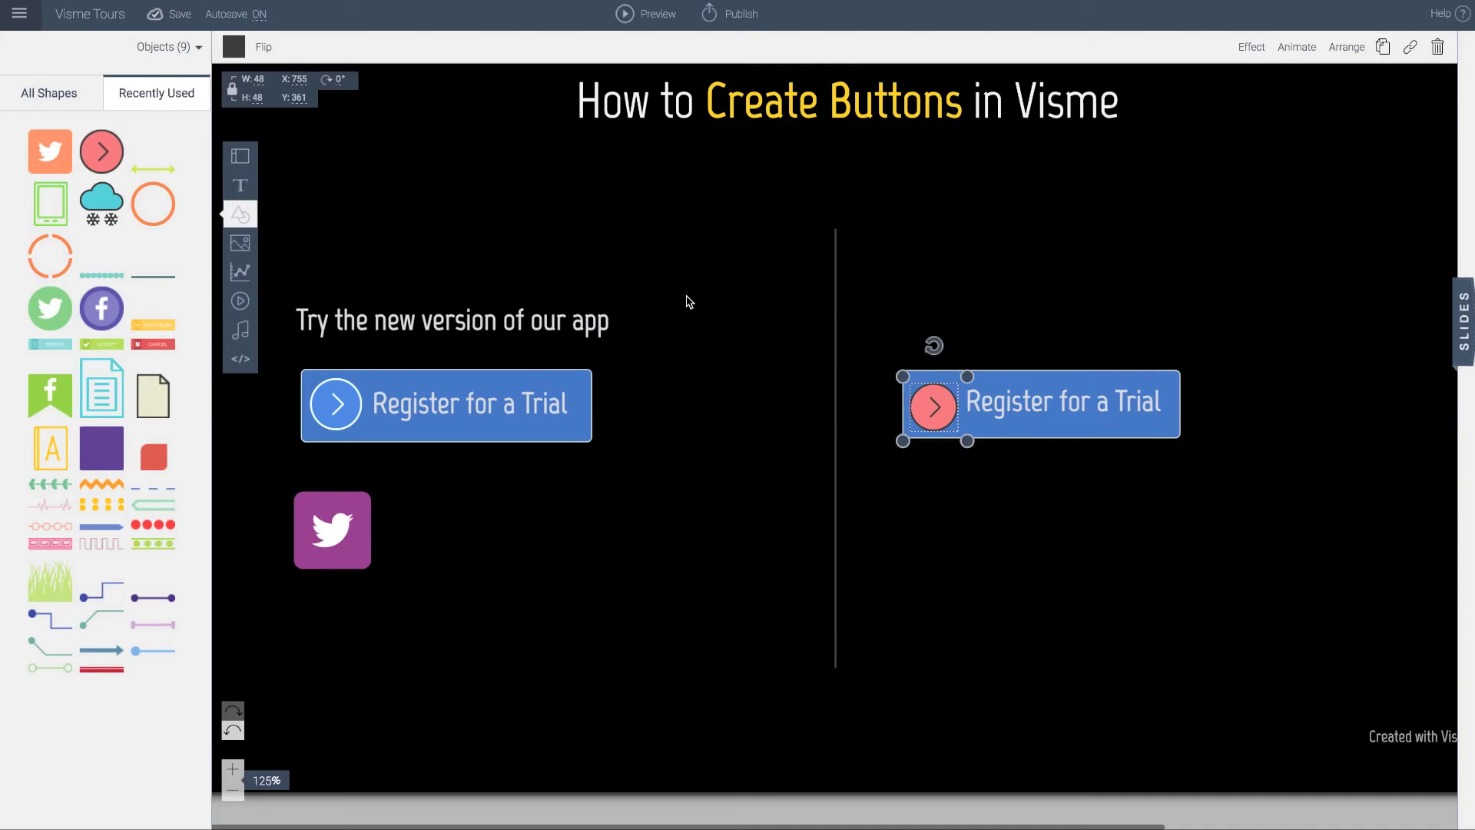
pyautogui.click(236, 51)
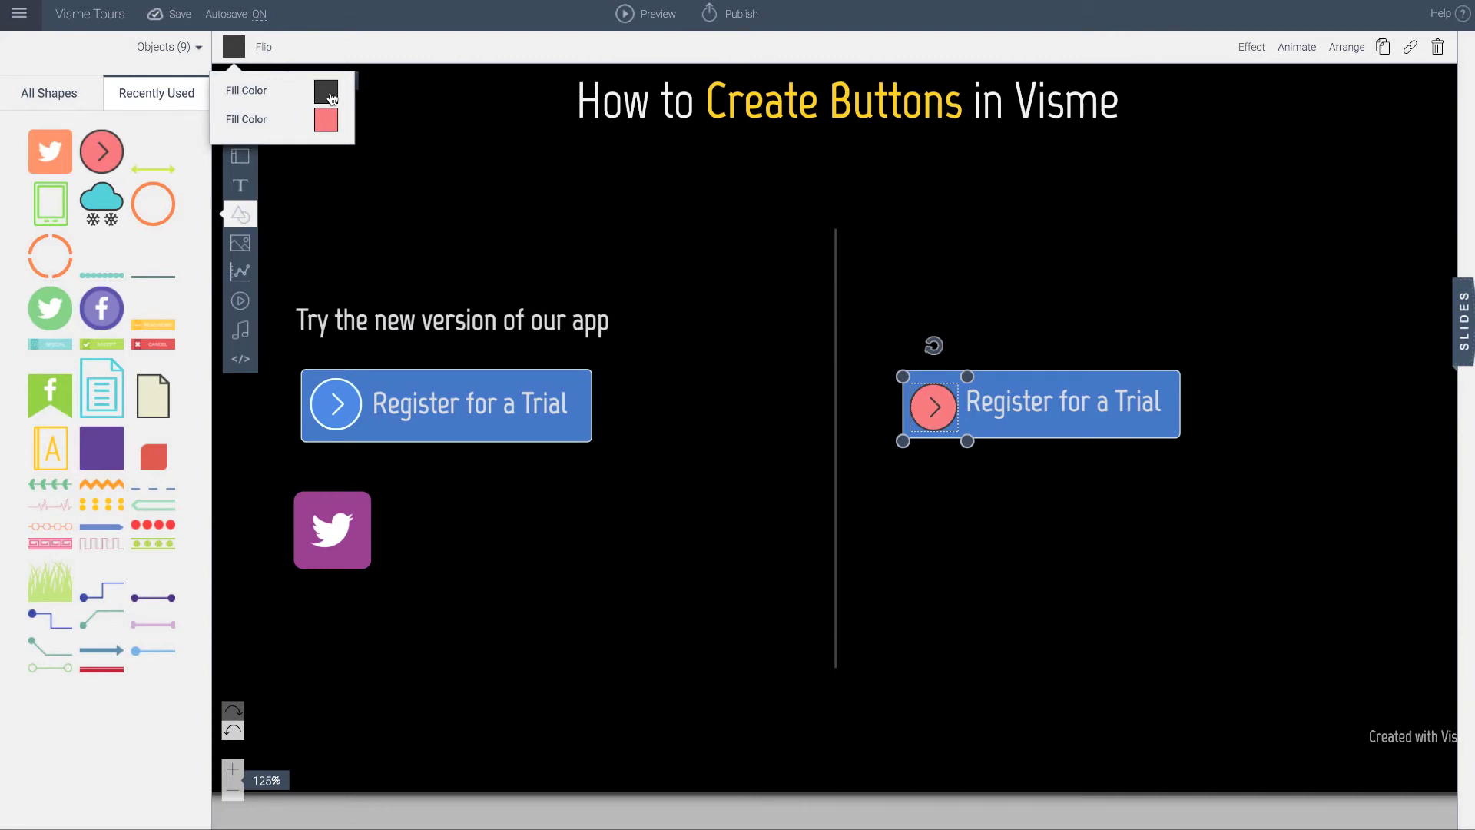
# - Make the arrow icon's outline white and fill transparent, then nudge it into place inside the button
pyautogui.click(331, 96)
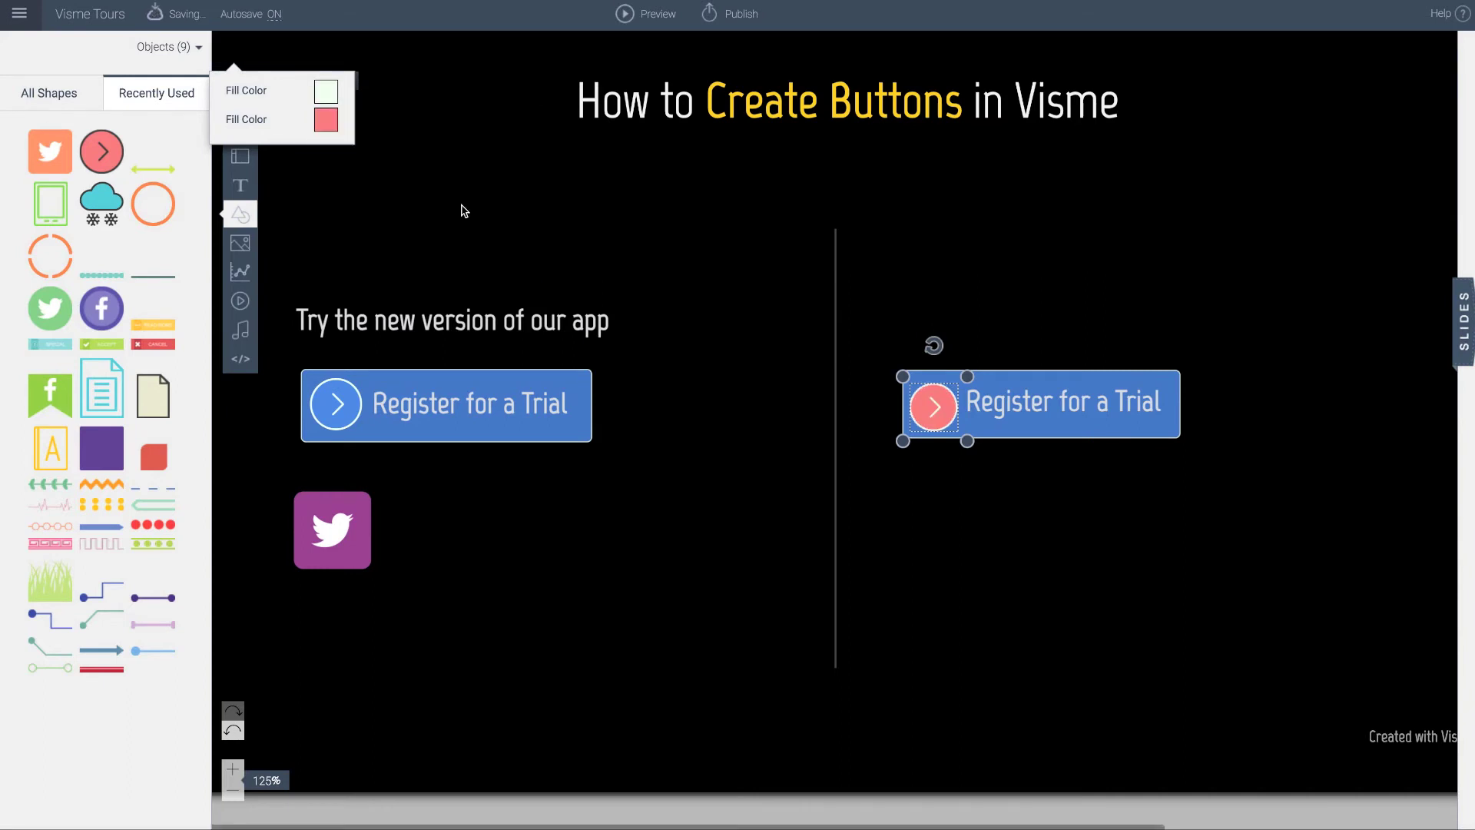
pyautogui.click(326, 121)
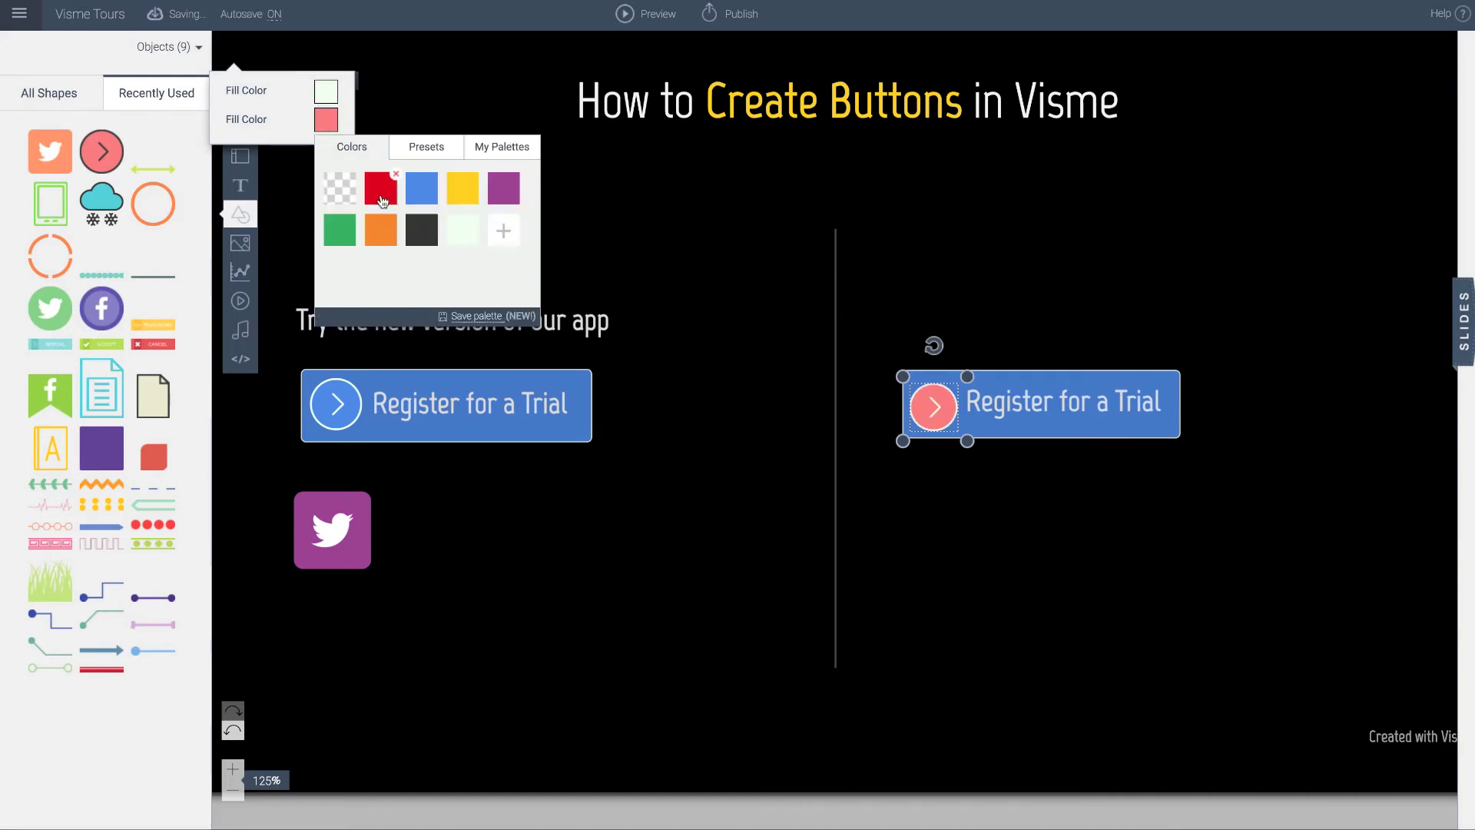
pyautogui.click(338, 192)
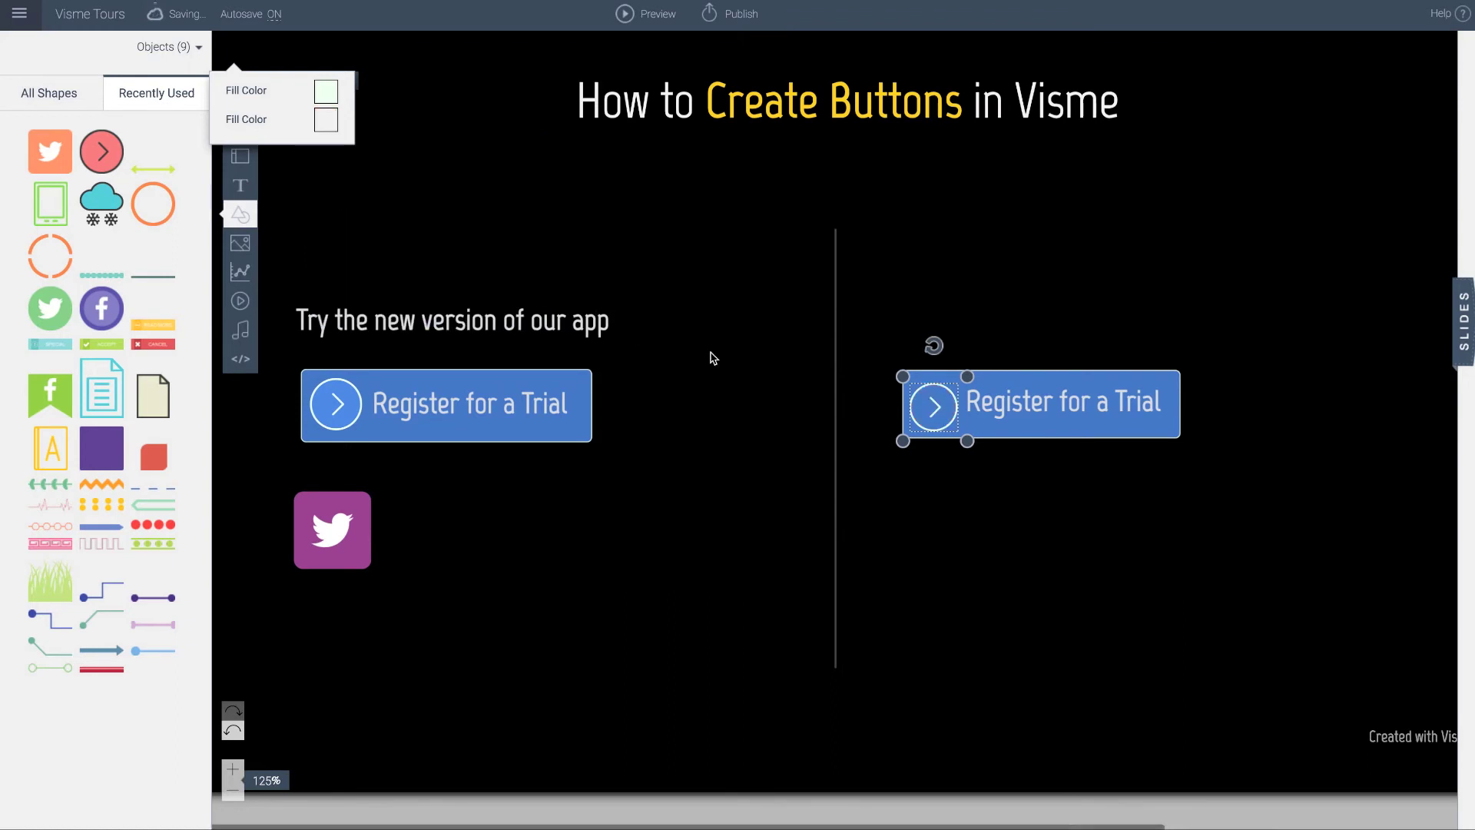
pyautogui.click(736, 401)
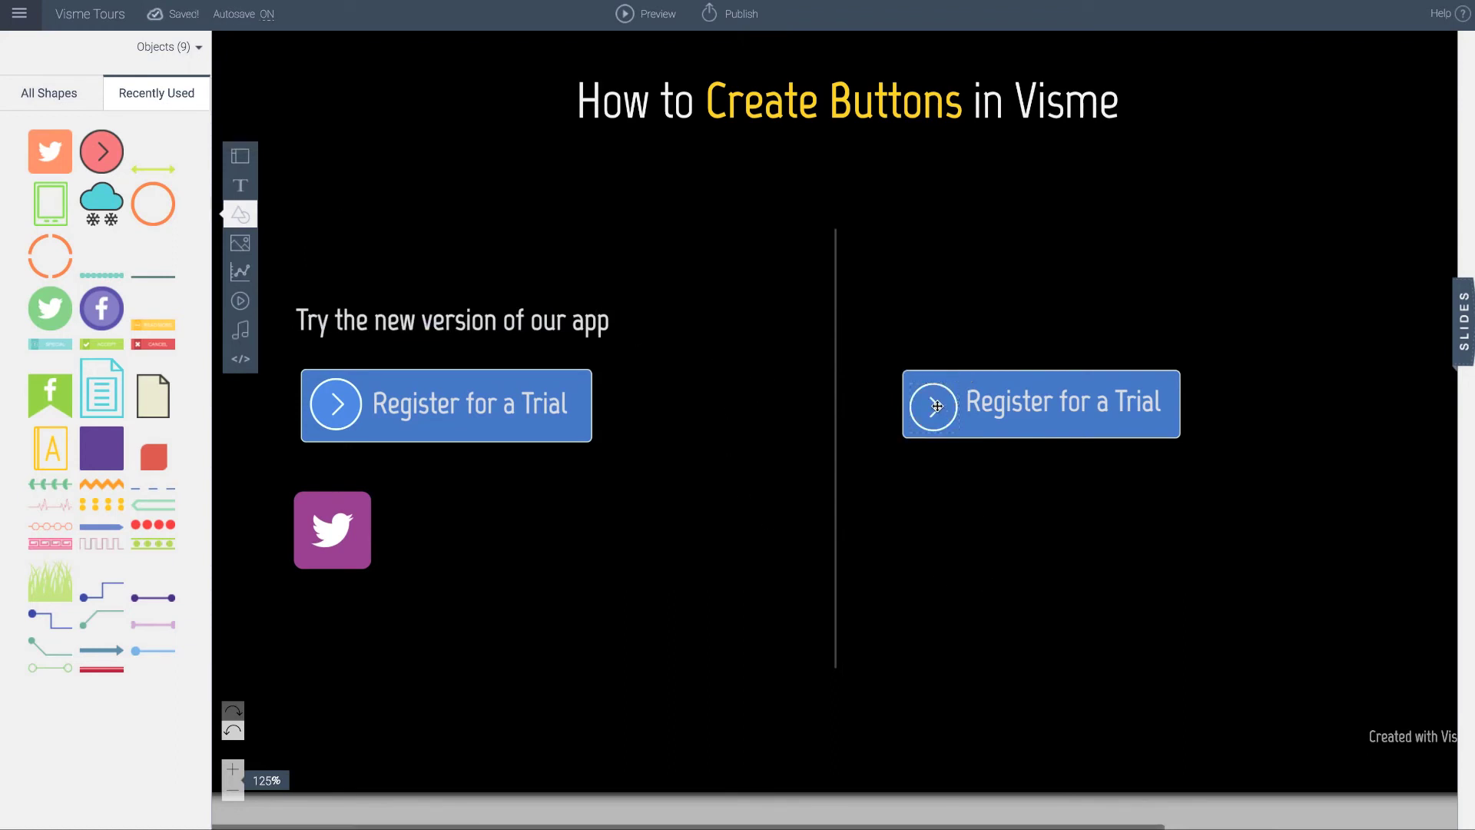
pyautogui.moveTo(937, 406); pyautogui.dragTo(945, 448)
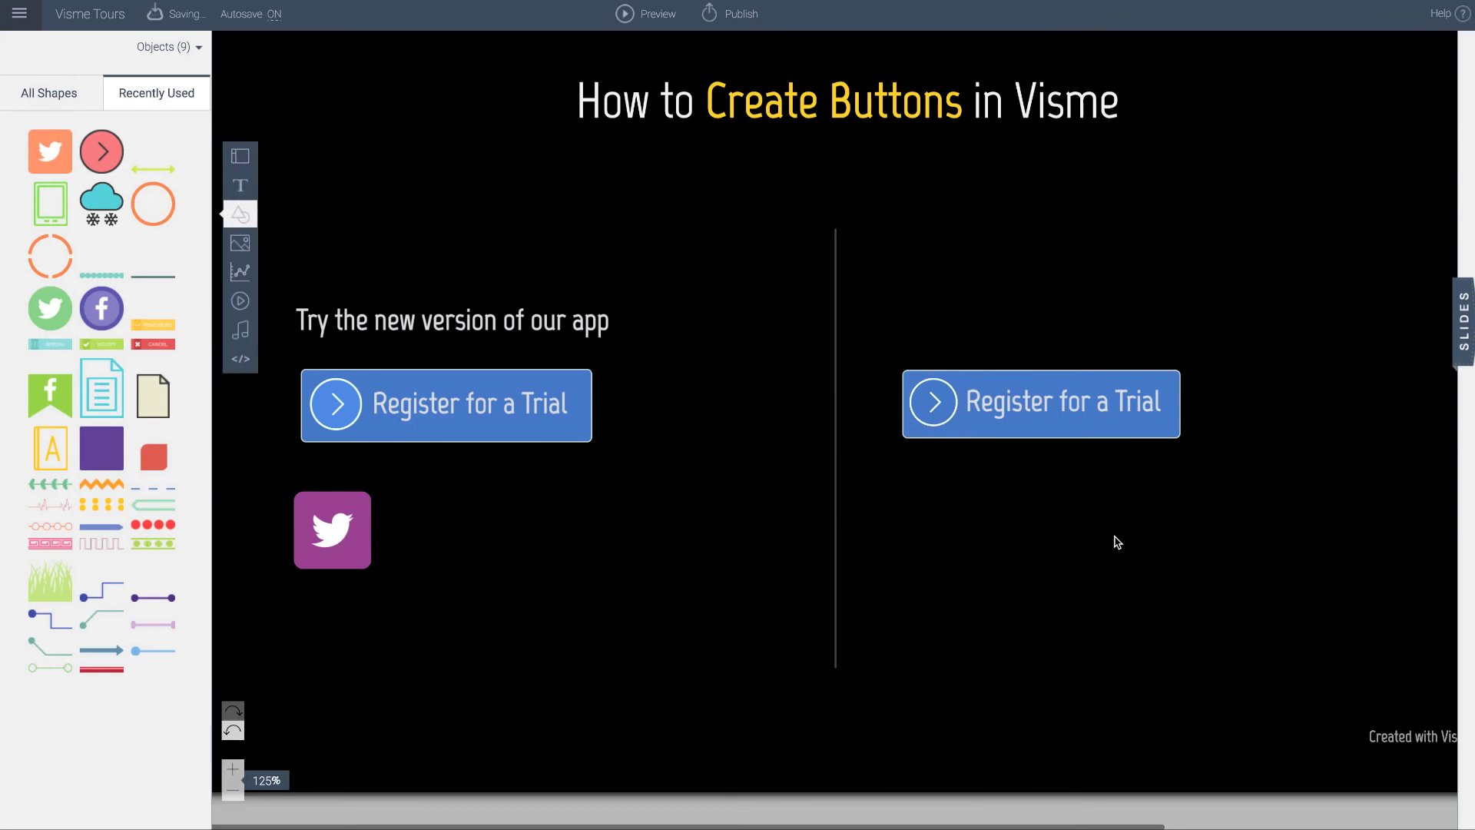
pyautogui.doubleClick(1161, 435)
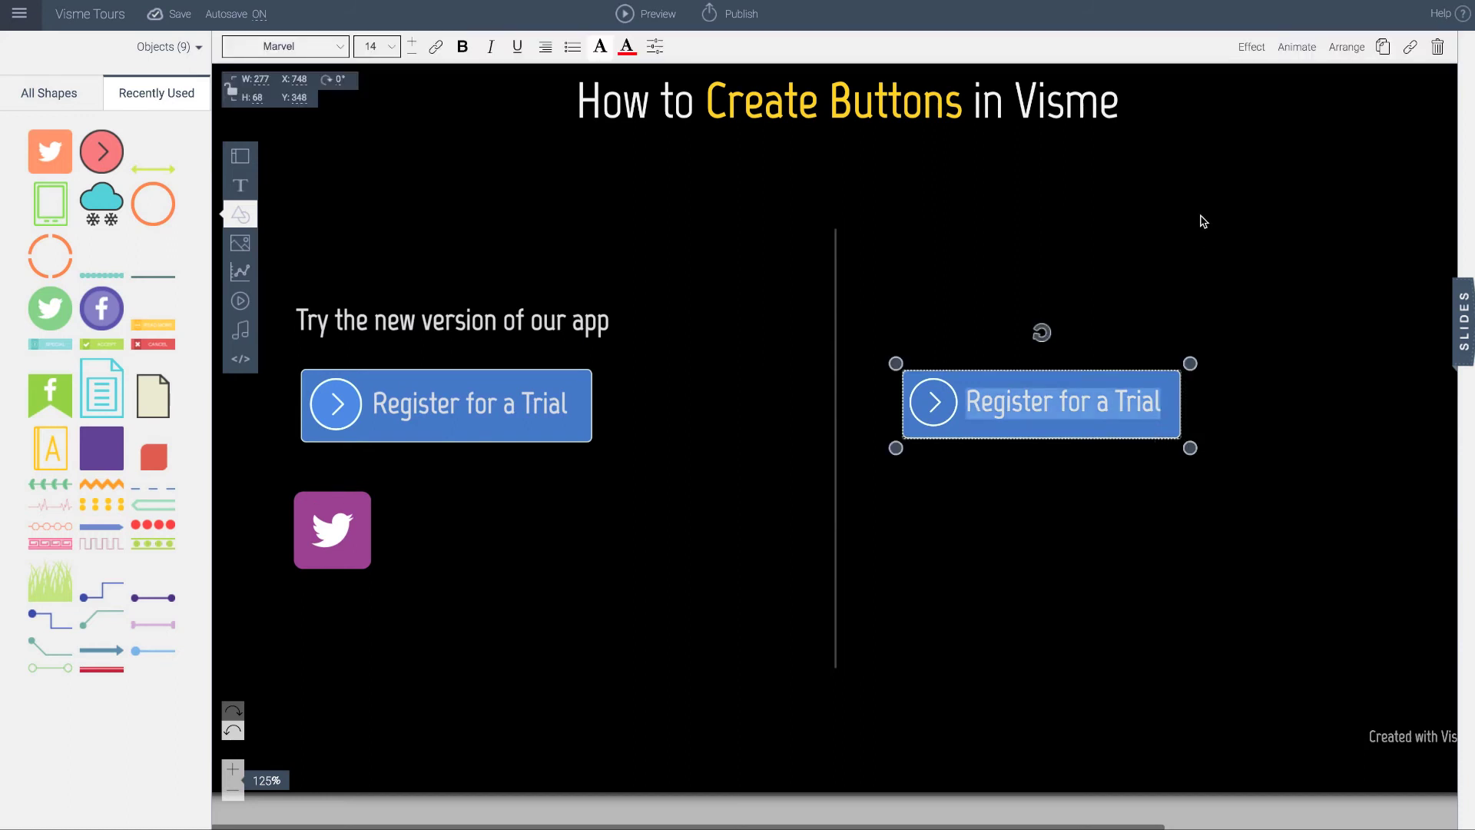
pyautogui.click(1411, 48)
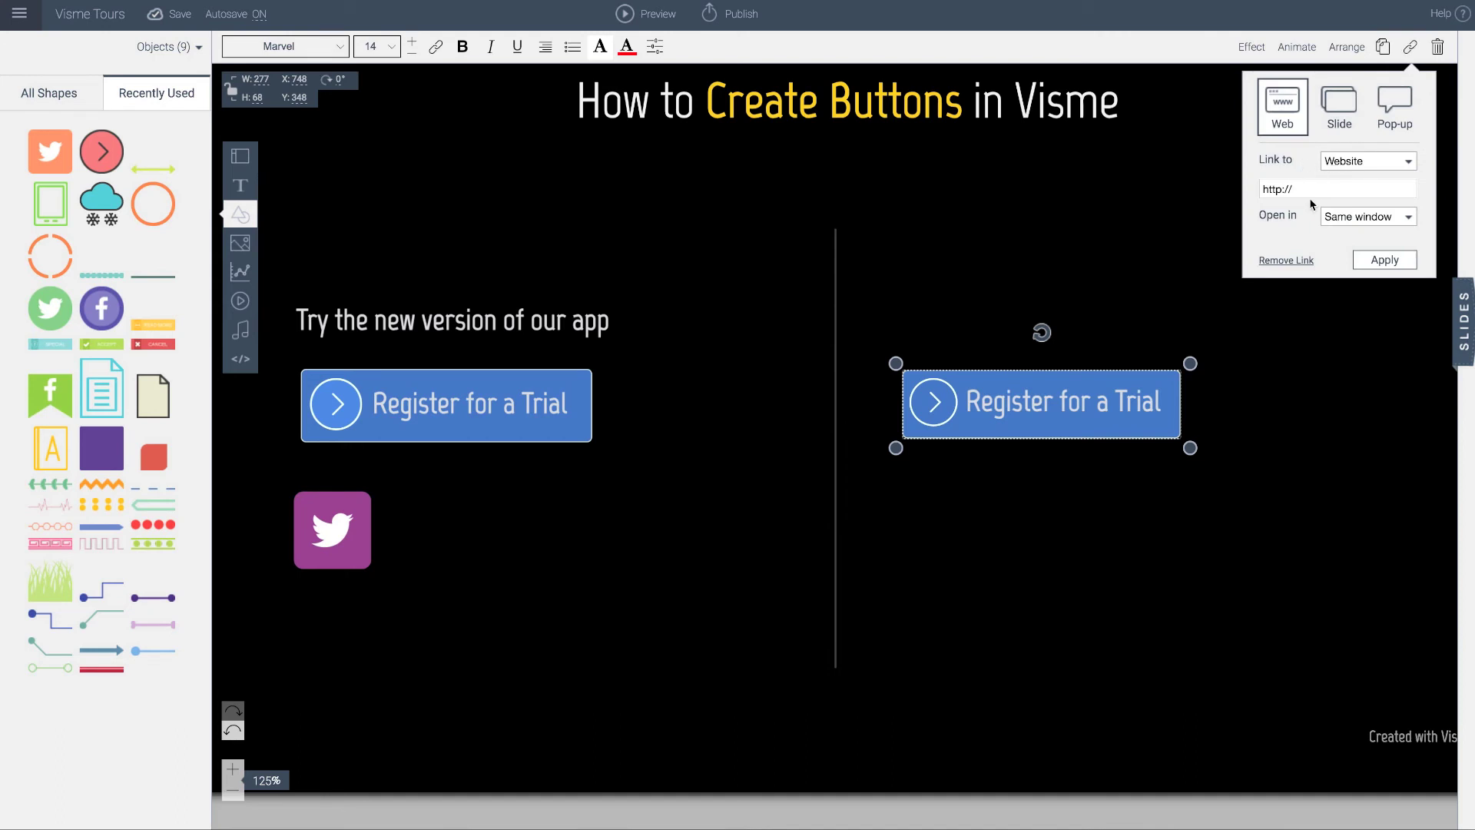
pyautogui.click(1309, 192)
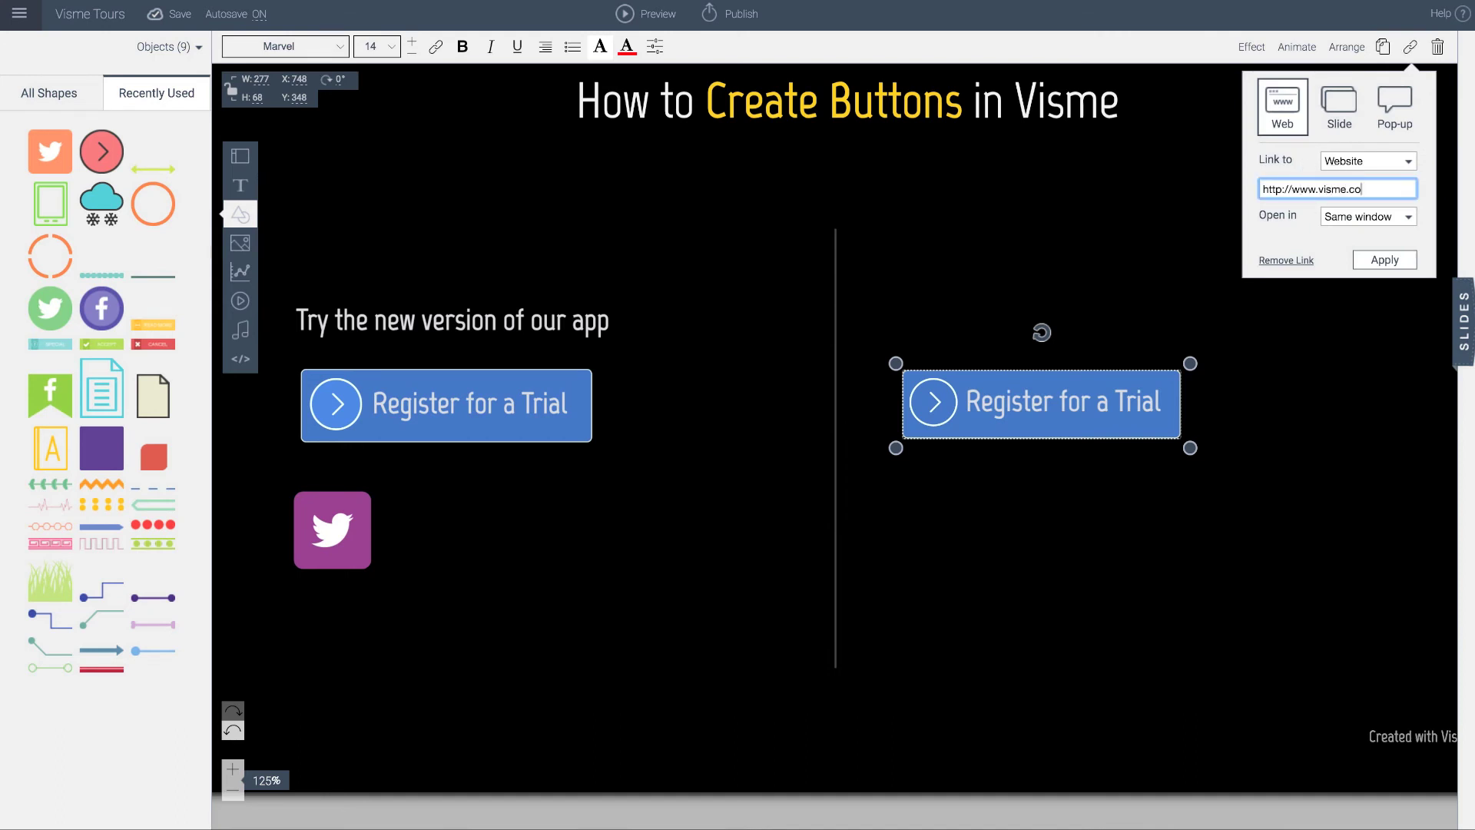
pyautogui.click(1400, 217)
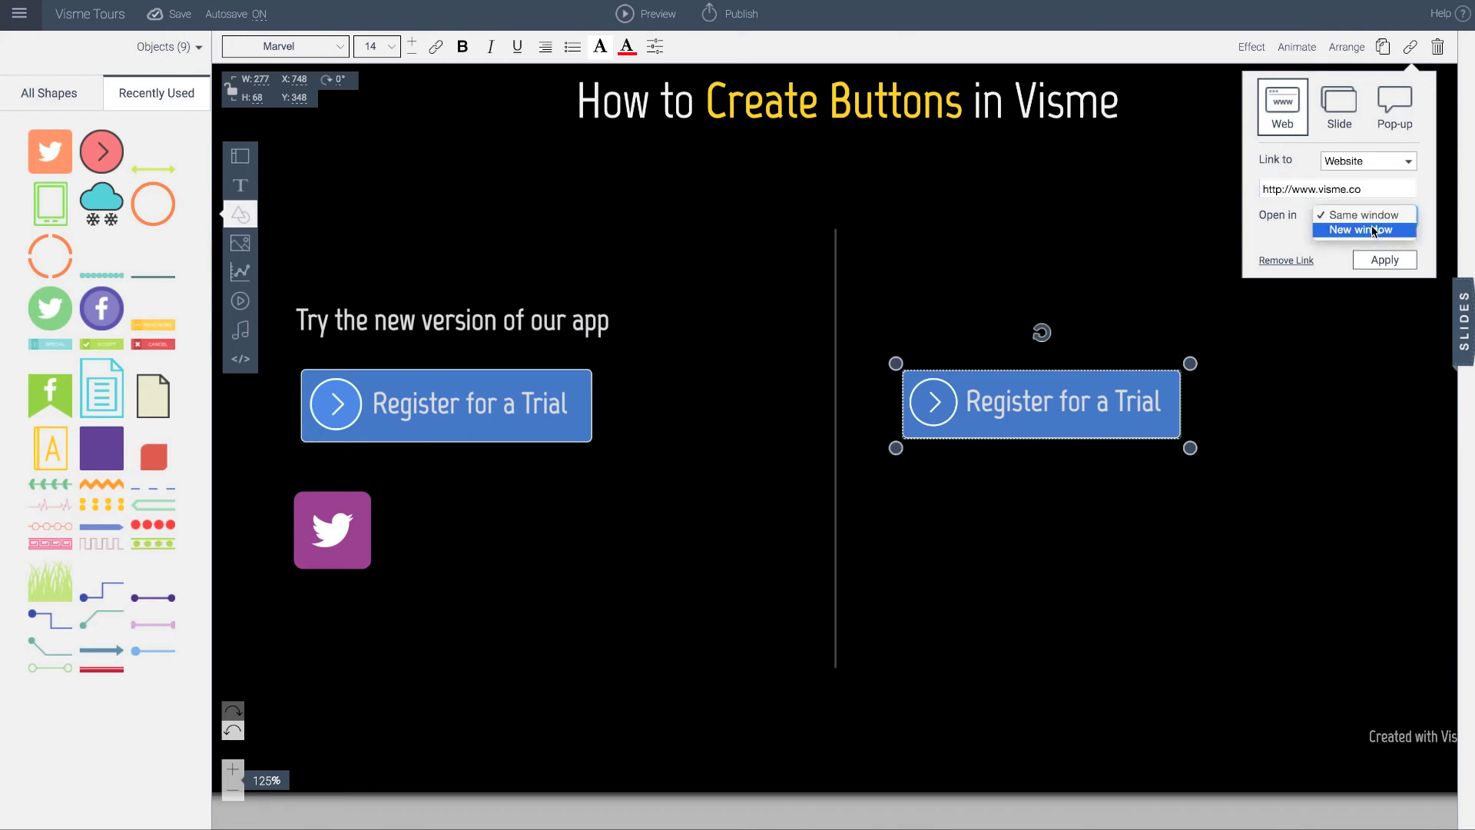
pyautogui.click(1371, 215)
pyautogui.click(1369, 259)
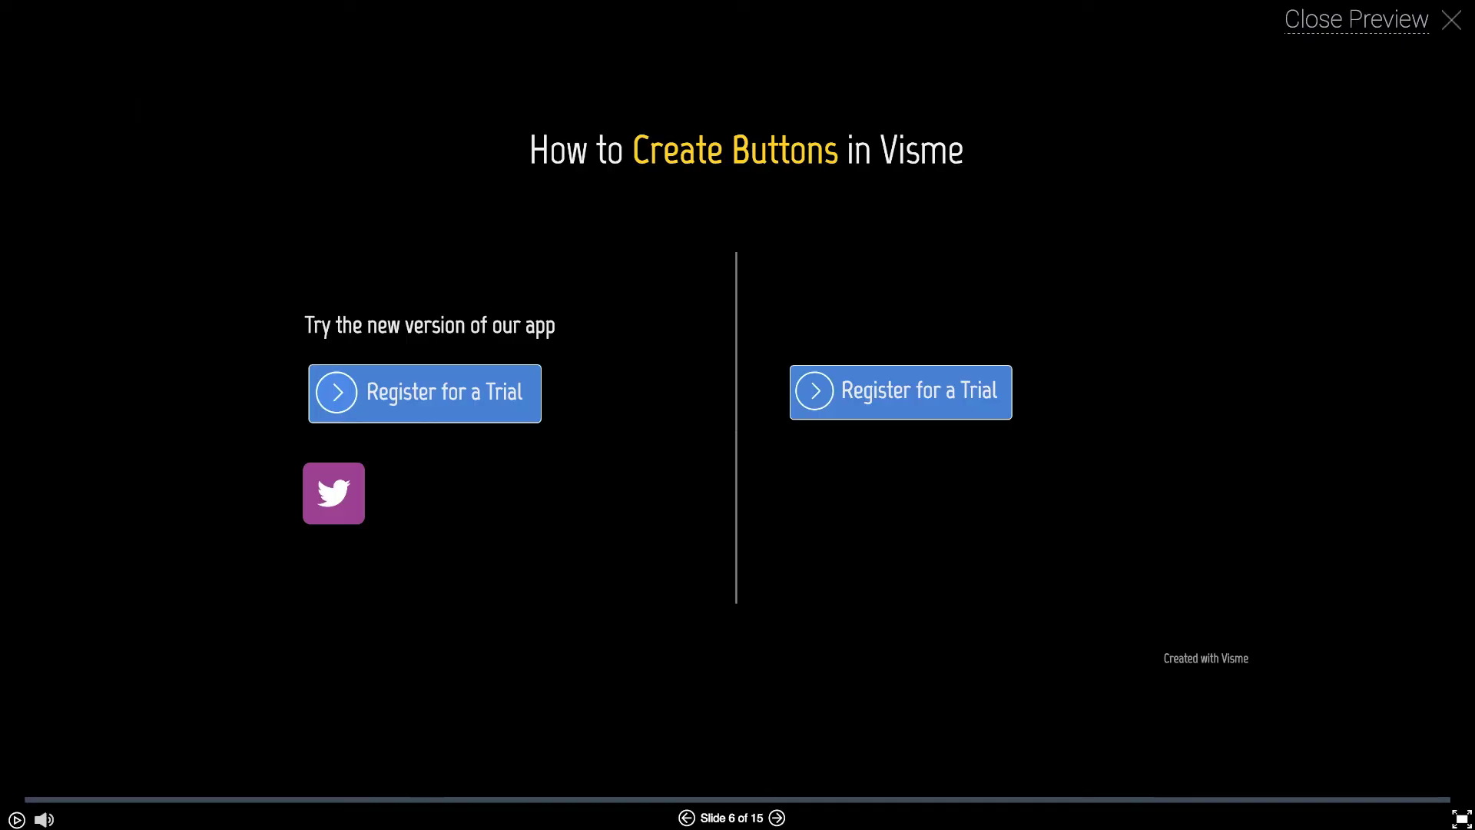
# - Close the preview to return to editing slide 6
pyautogui.click(1350, 26)
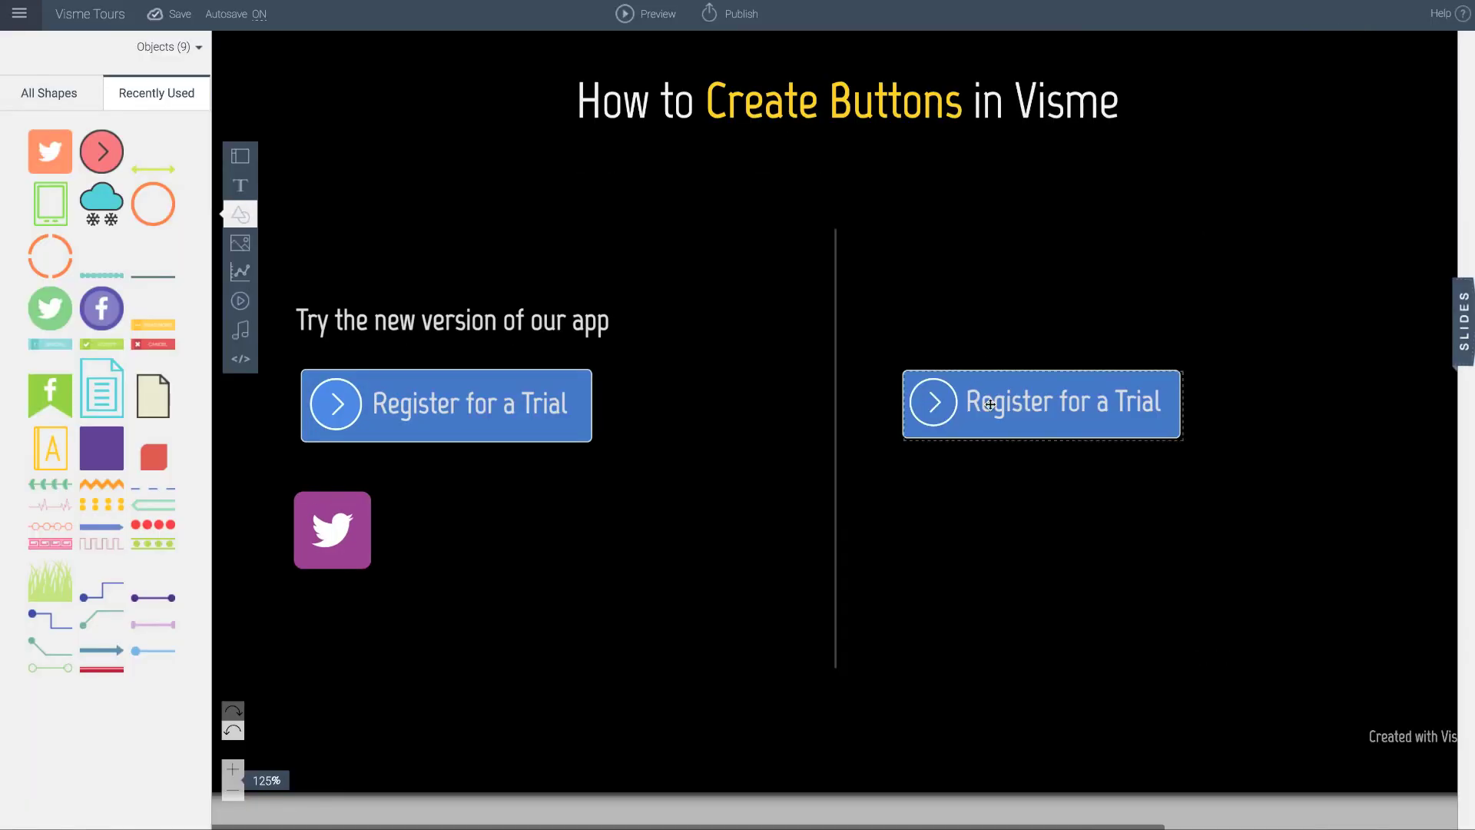
# - Reopen the right button's link settings, check the Slide tab's Go to slide list, then dismiss without changes
pyautogui.doubleClick(1030, 392)
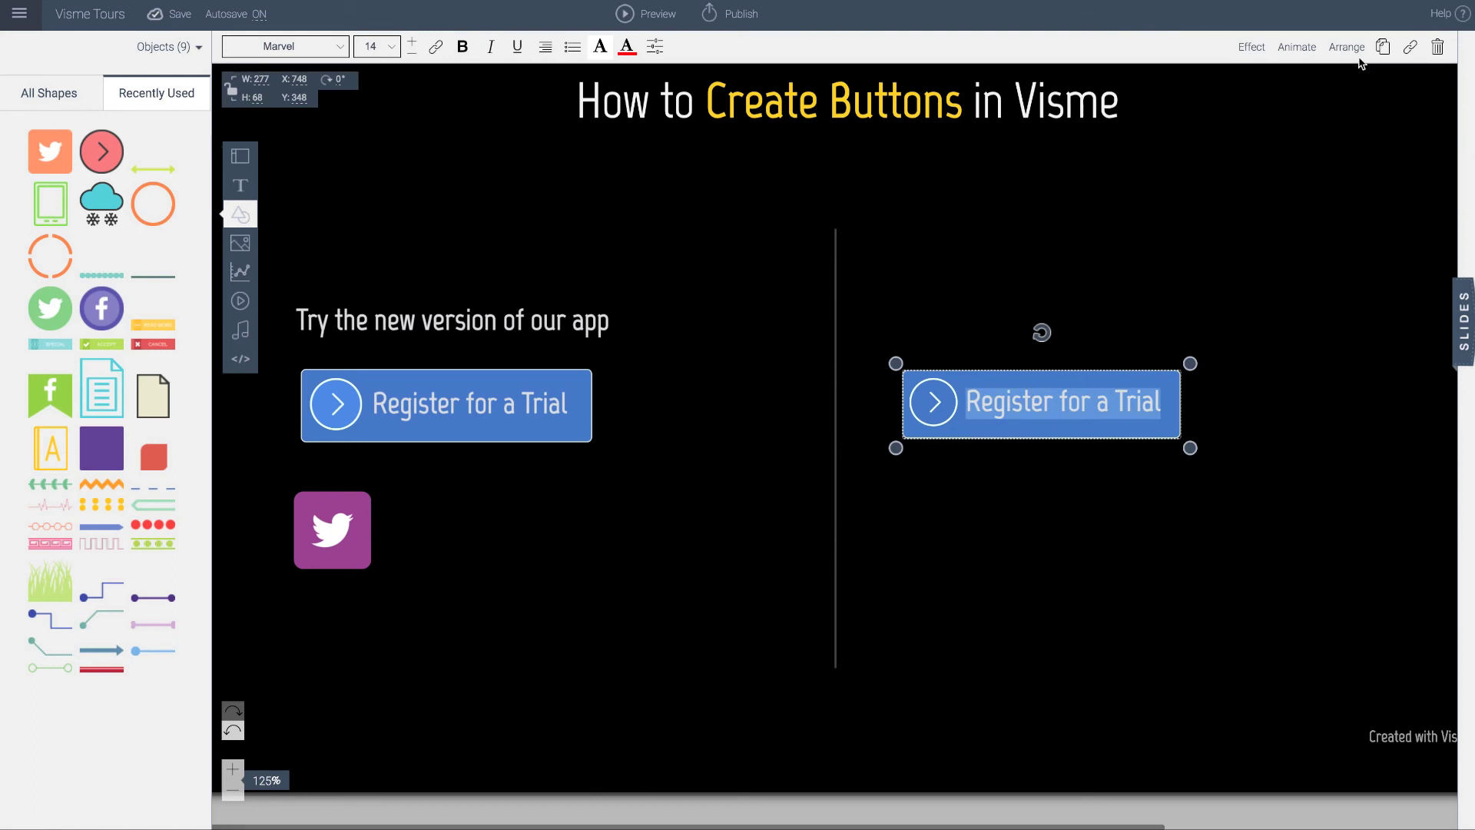
pyautogui.click(1412, 51)
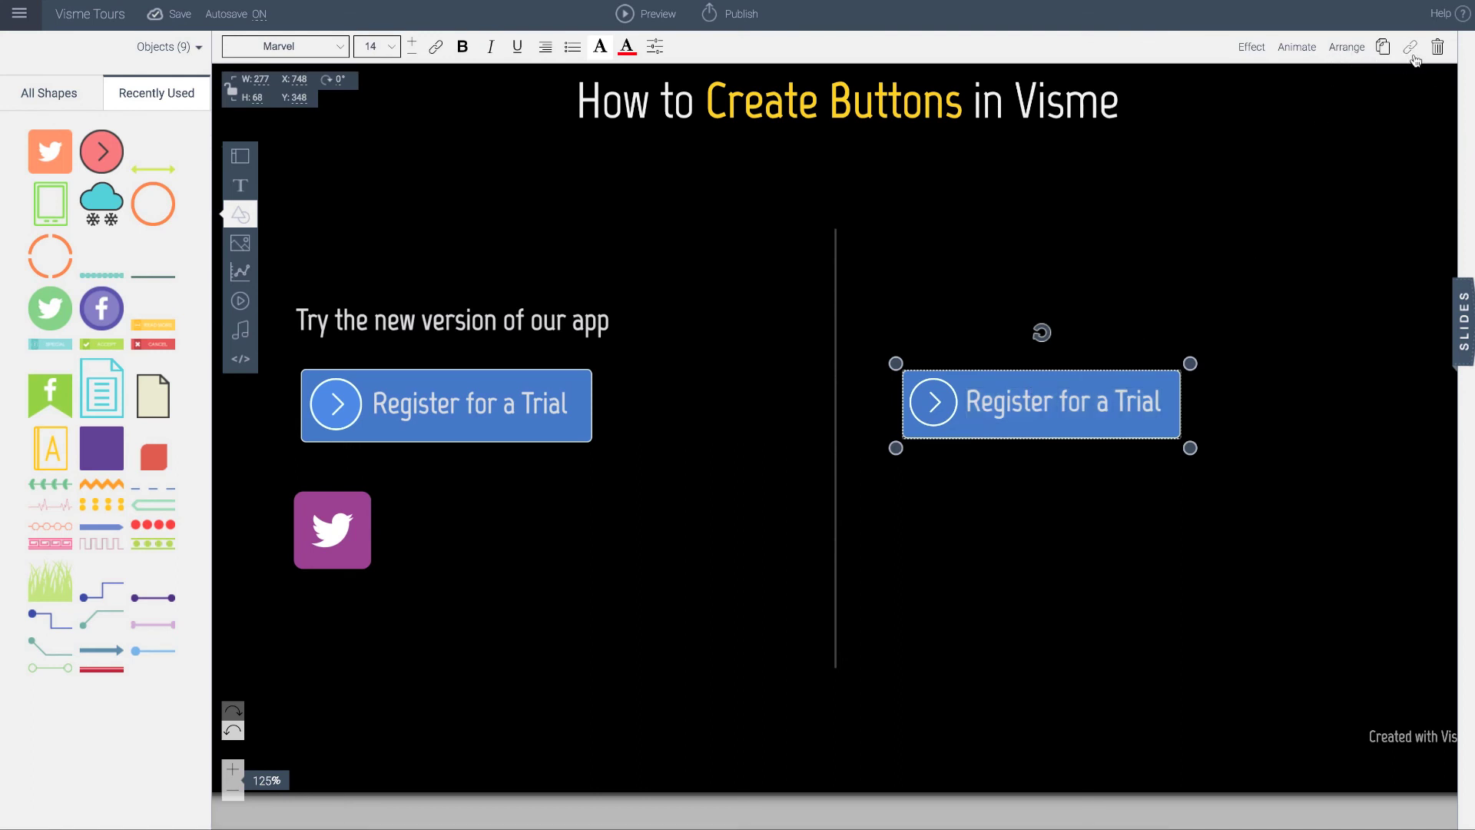
pyautogui.click(1412, 51)
pyautogui.click(1330, 132)
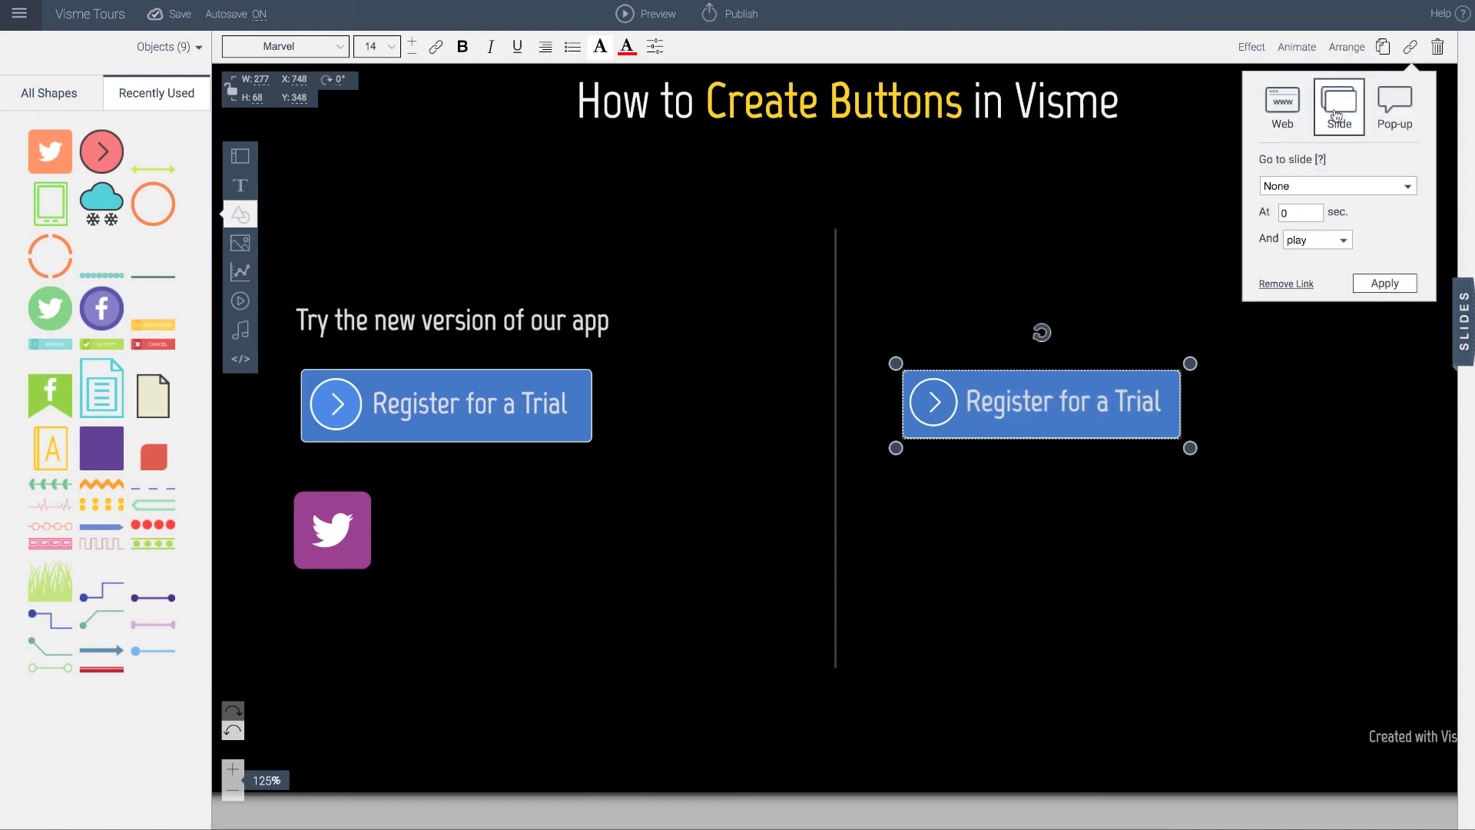
pyautogui.click(1327, 187)
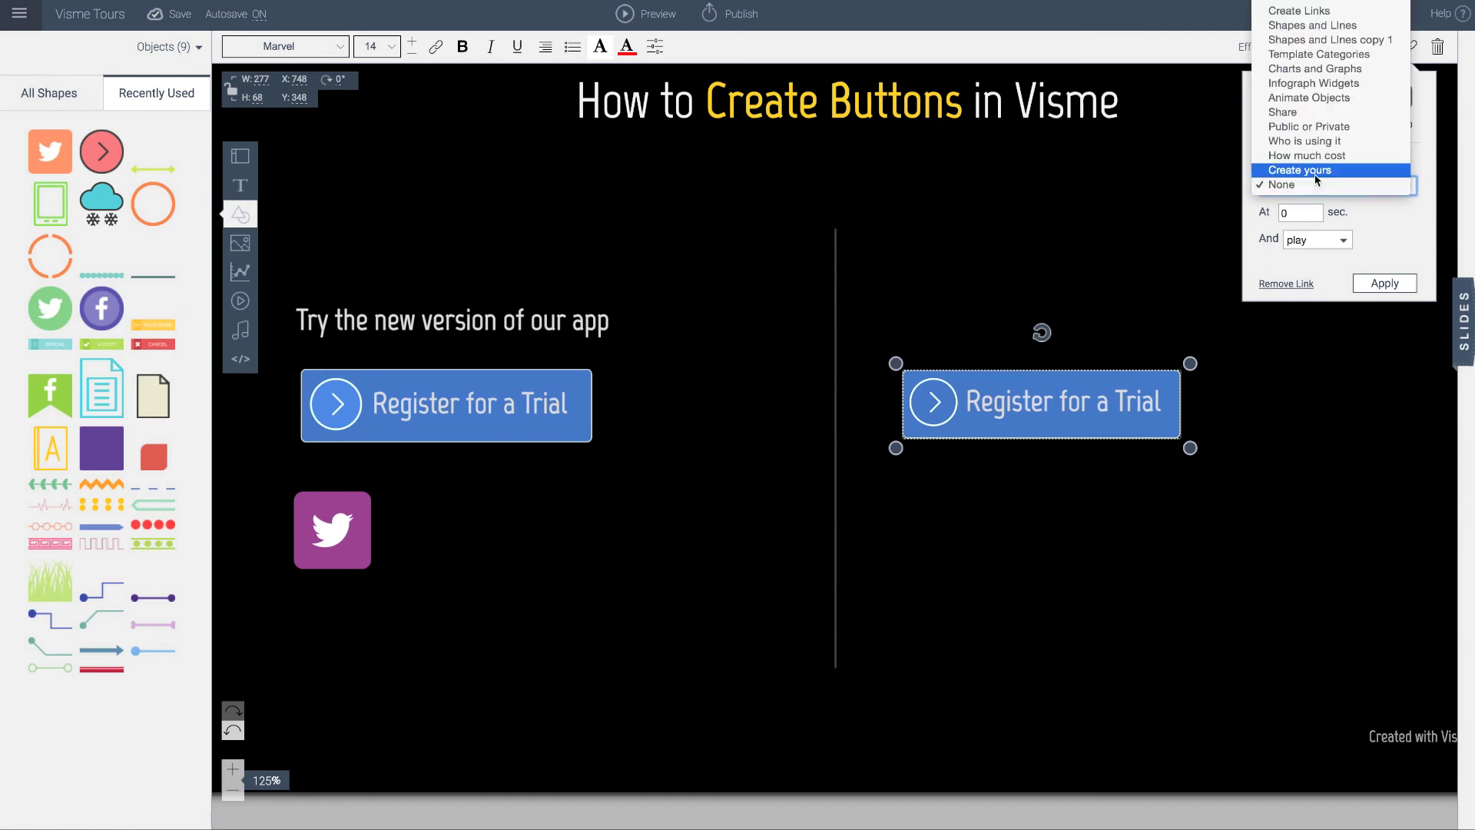
pyautogui.click(1372, 230)
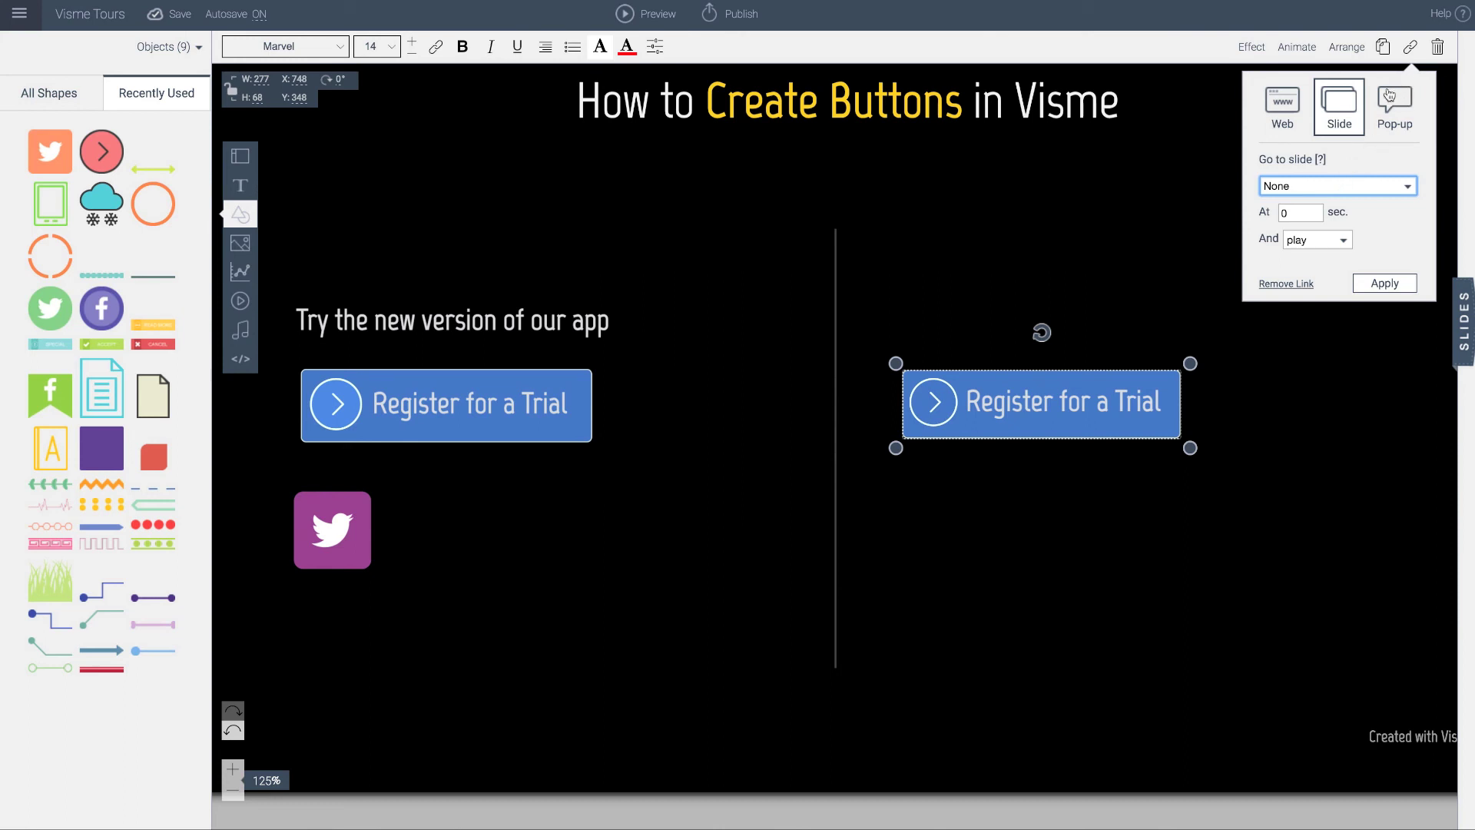
pyautogui.click(1256, 396)
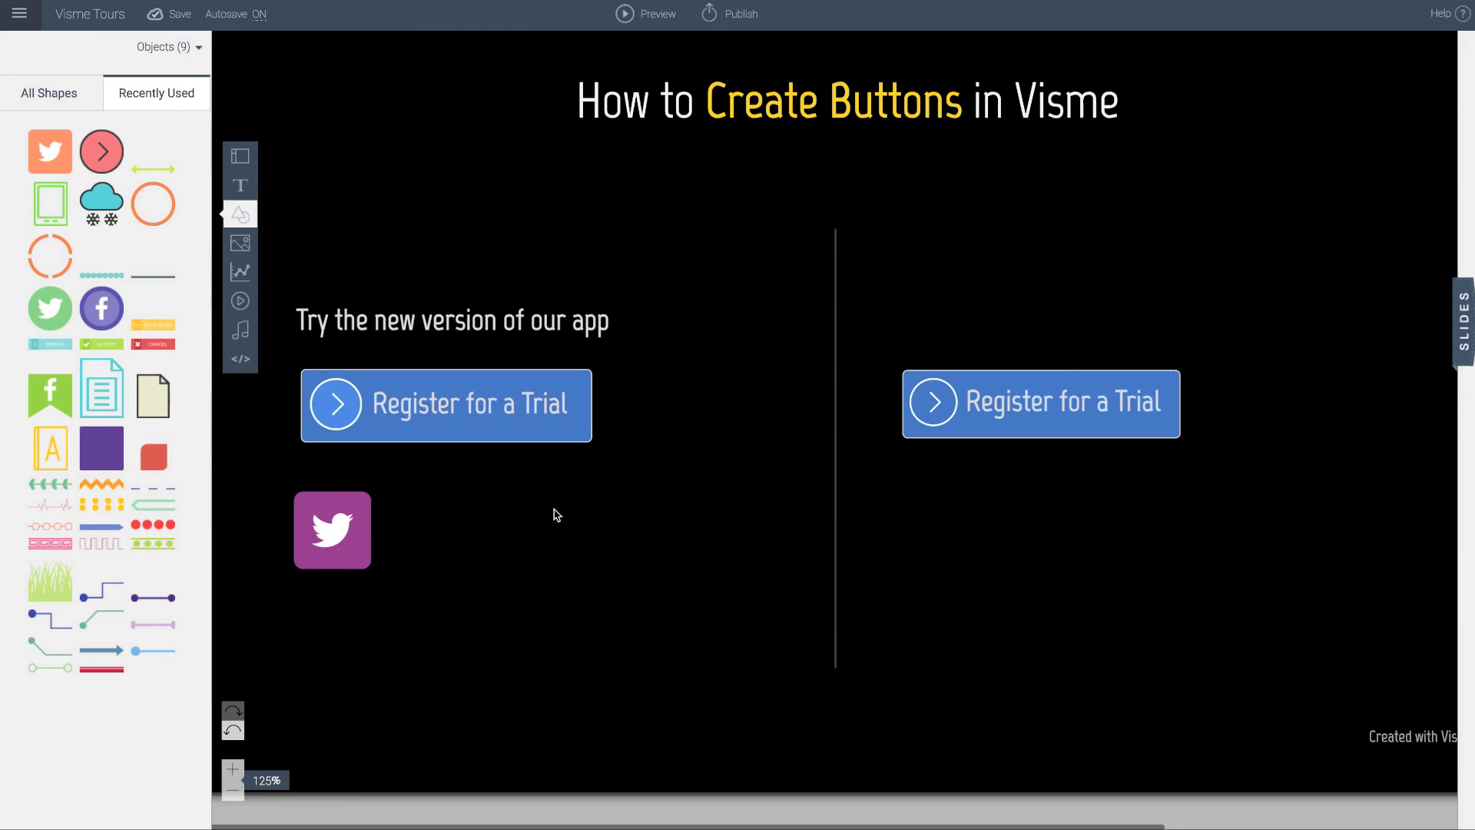
pyautogui.click(359, 503)
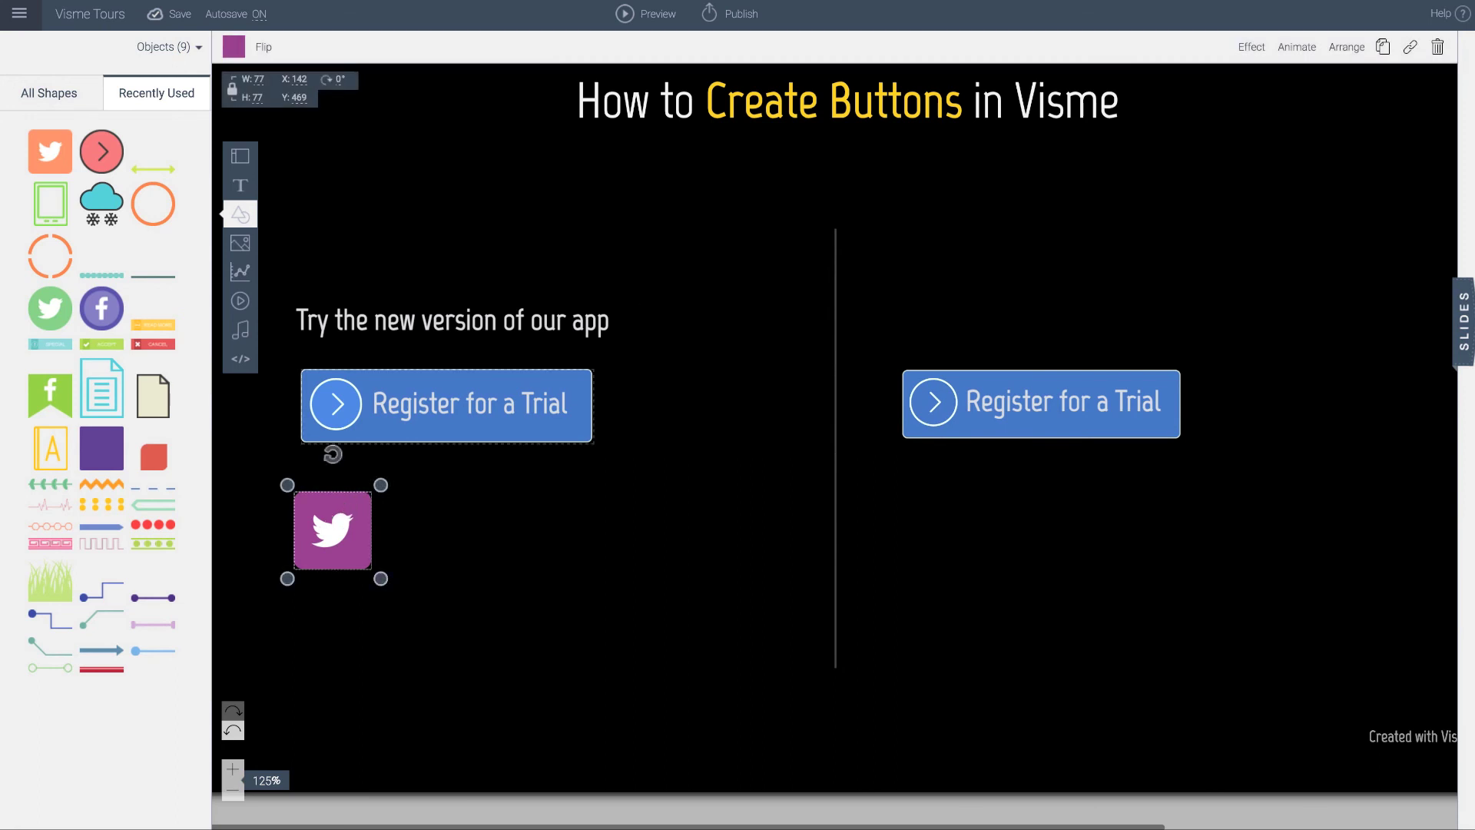
pyautogui.click(1414, 49)
pyautogui.click(1091, 277)
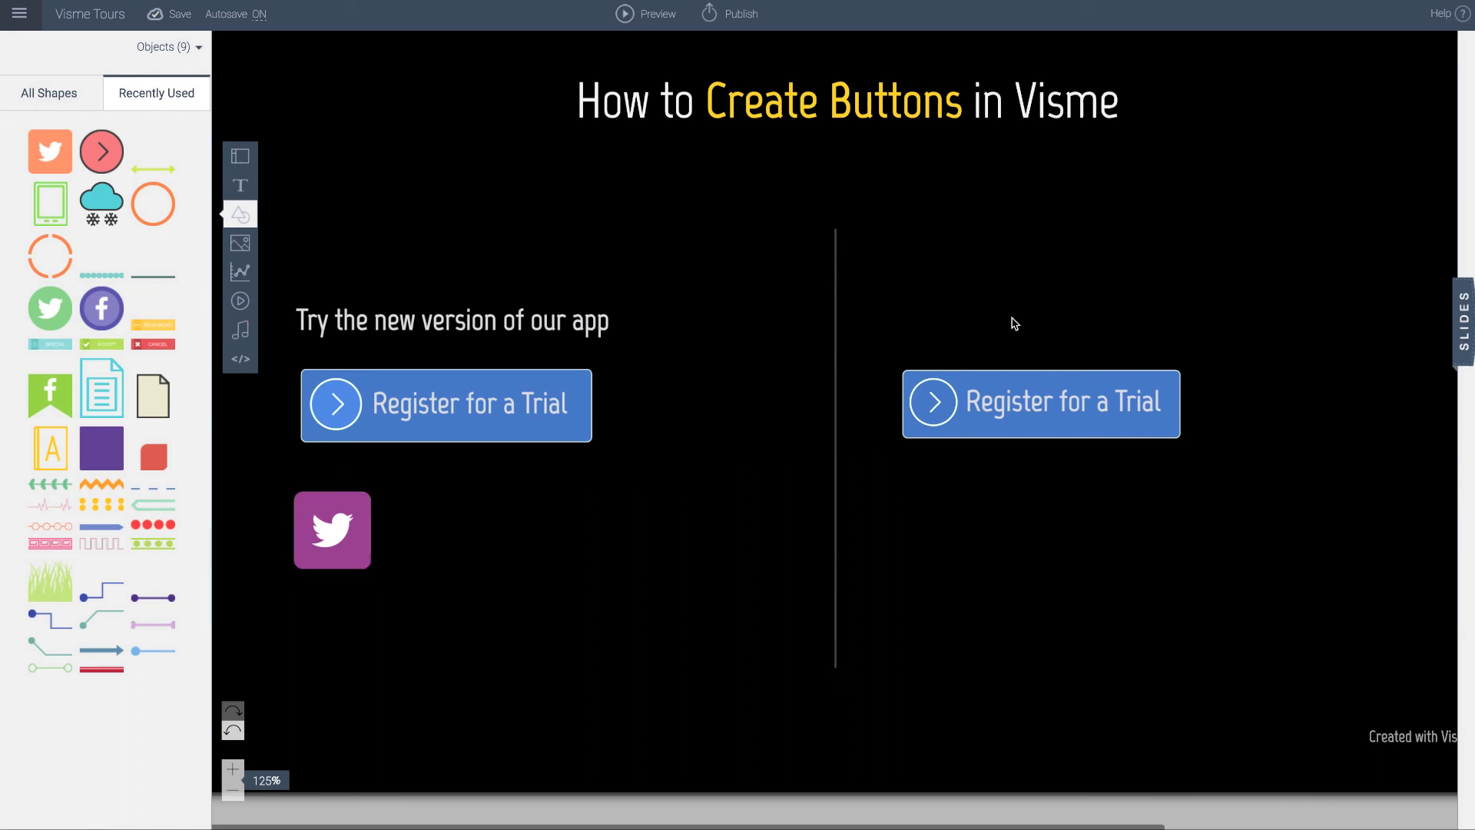